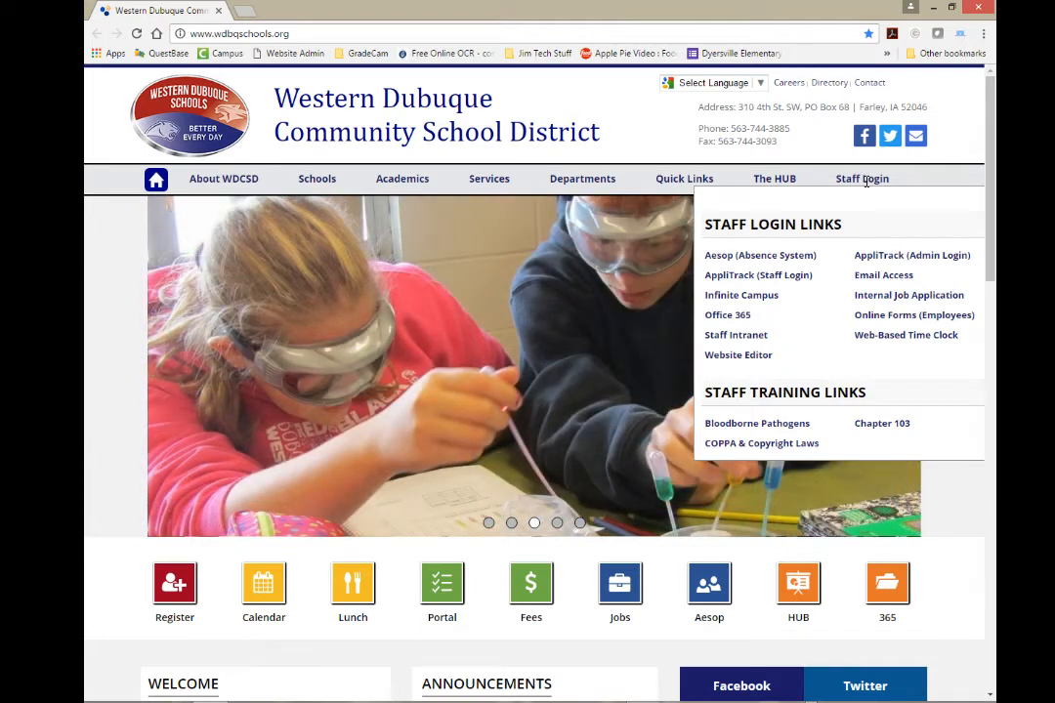
Open the staff Website Editor login and sign in with the user ID and account password.
{"action": "left_click", "coordinate": [742, 357]}
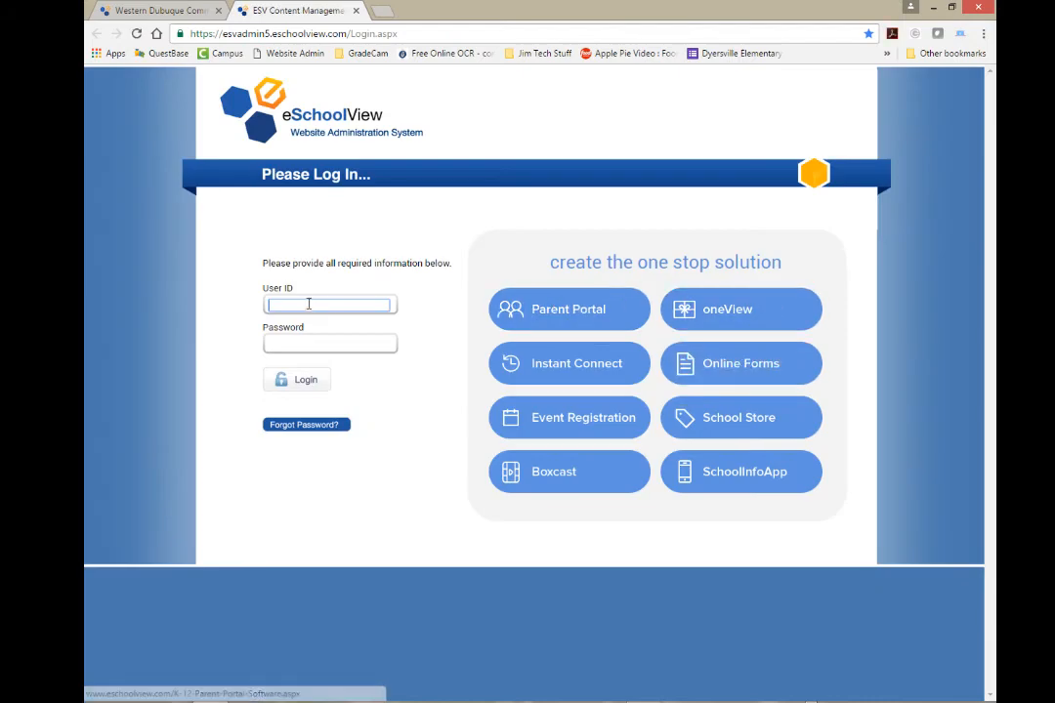
{"action": "left_click", "coordinate": [306, 307]}
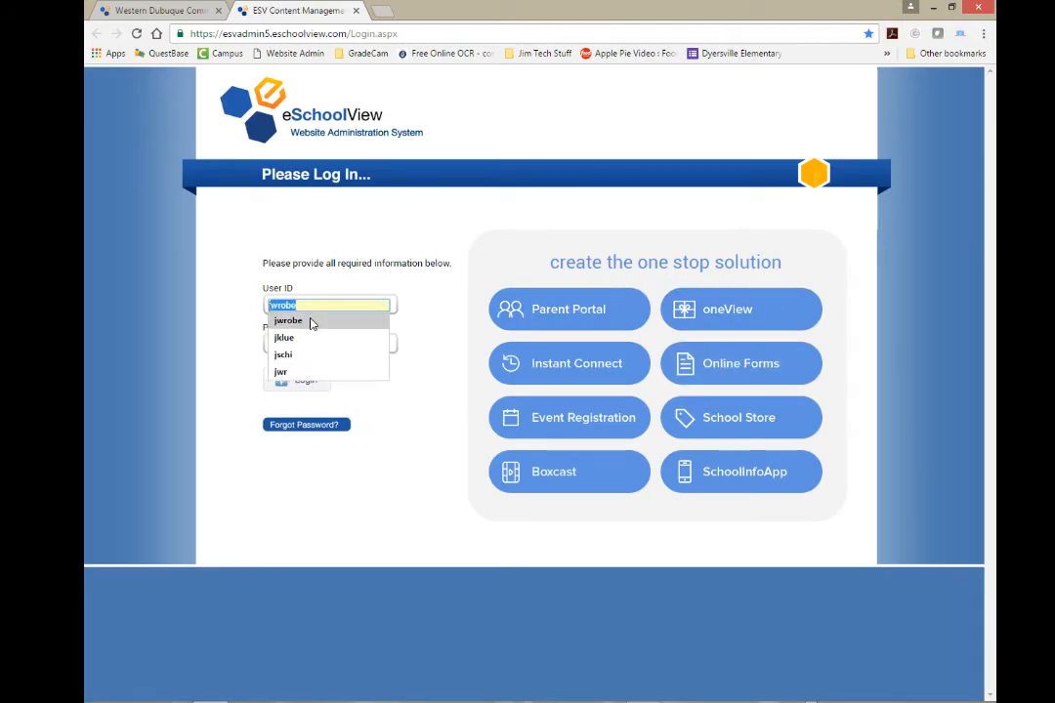
{"action": "left_click", "coordinate": [309, 321]}
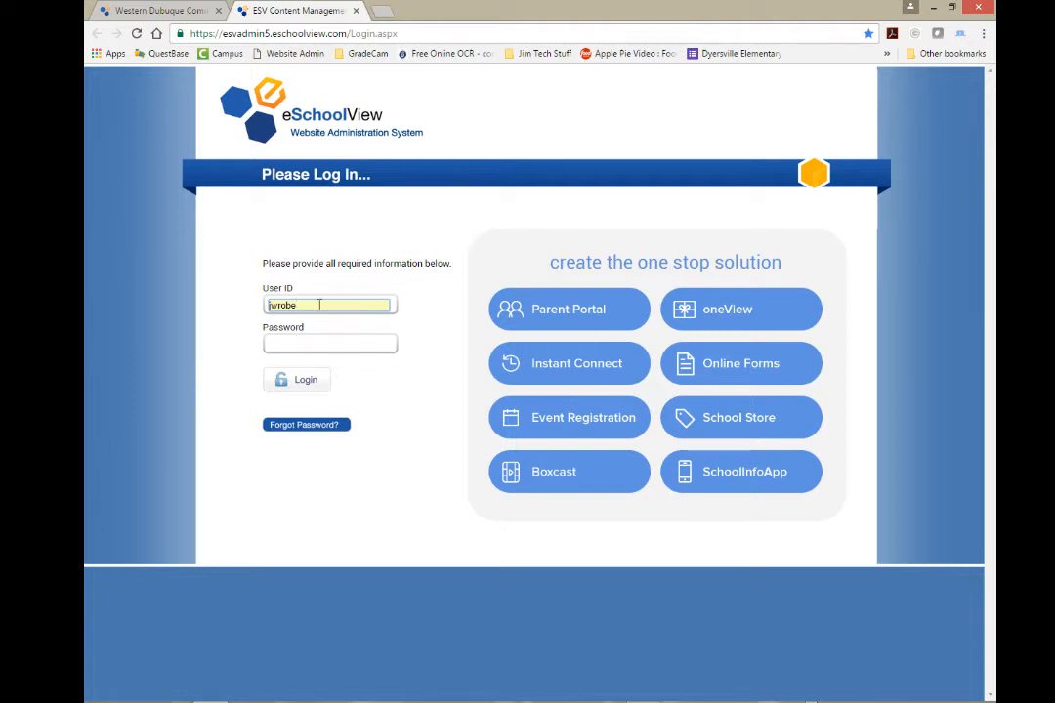
{"action": "left_click", "coordinate": [300, 344]}
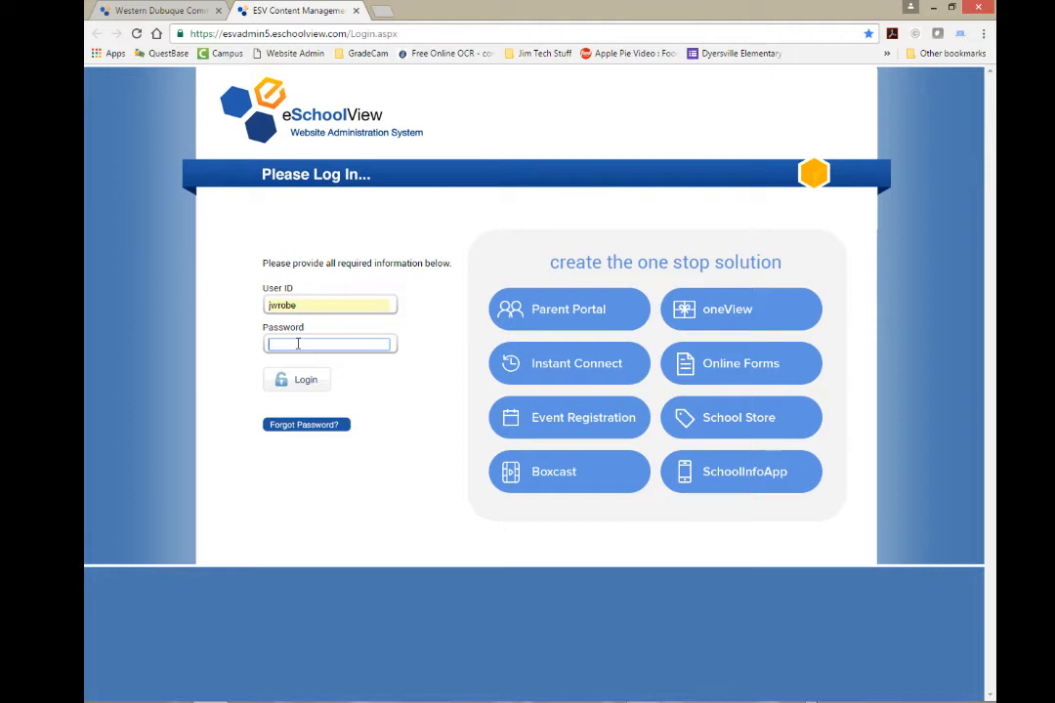
{"action": "type", "text": "******"}
{"action": "key", "text": "Return"}
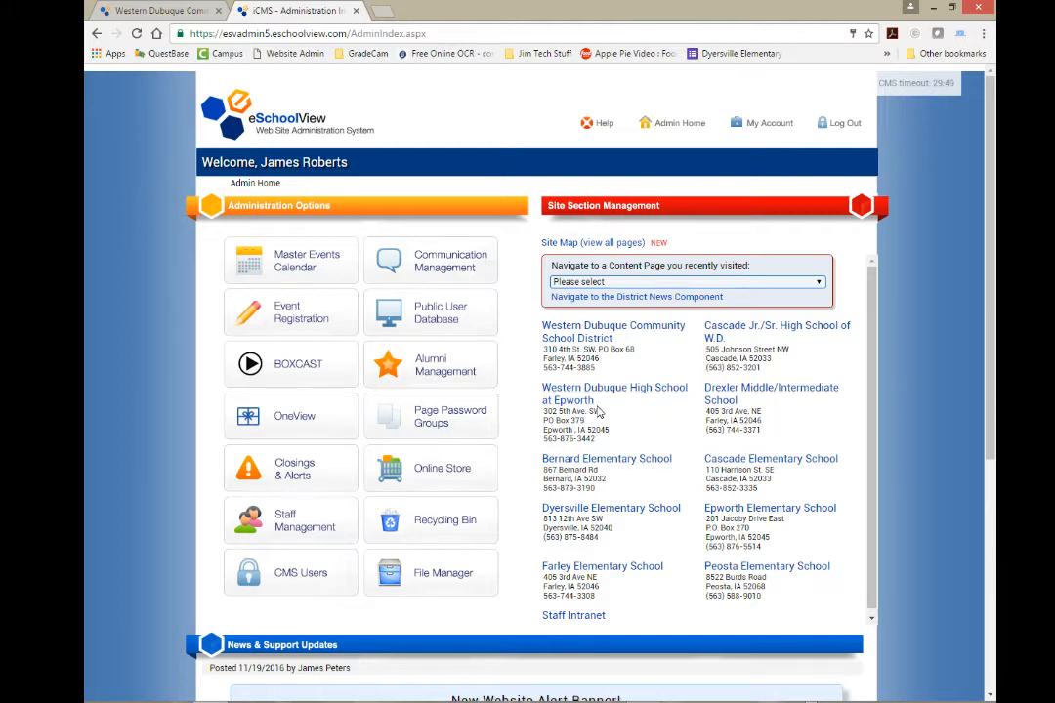
Open the Western Dubuque Community School District's content pages and expand Departments, Technology and The HUB.
{"action": "left_click", "coordinate": [574, 338]}
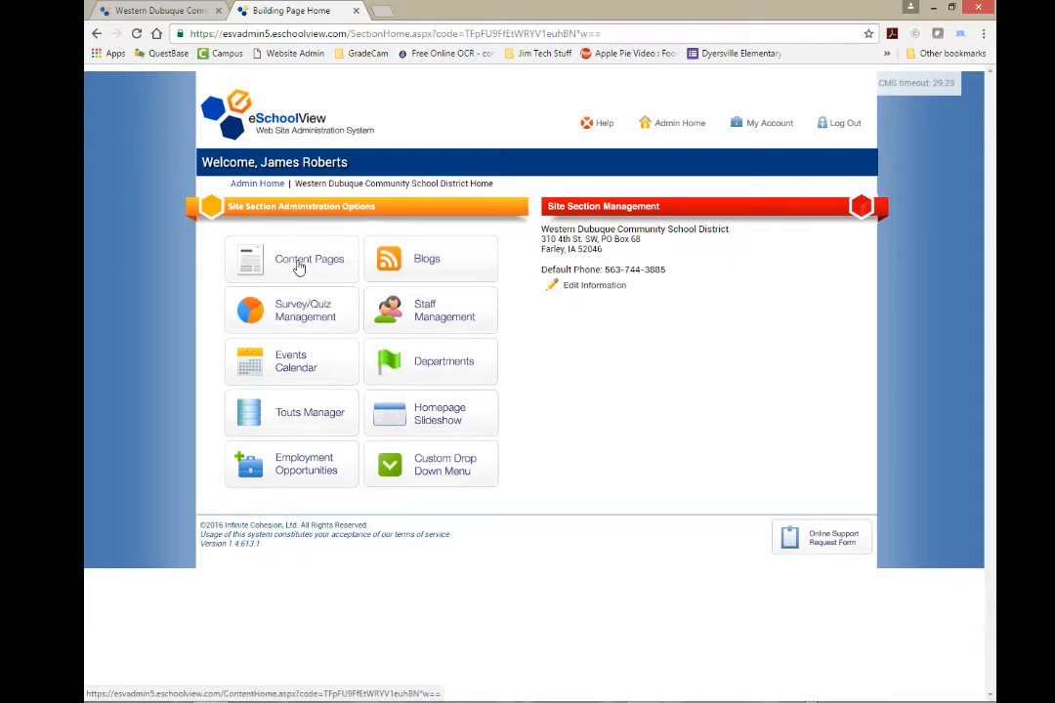
{"action": "left_click", "coordinate": [298, 266]}
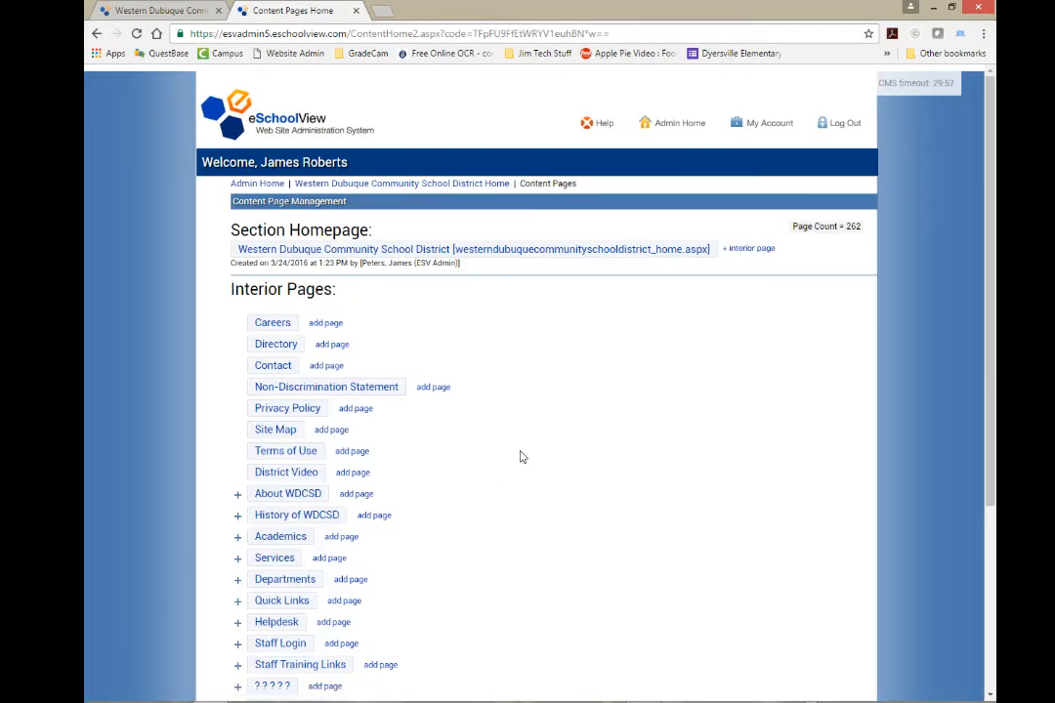
{"action": "scroll", "coordinate": [520, 457], "scroll_direction": "down", "scroll_amount": 3}
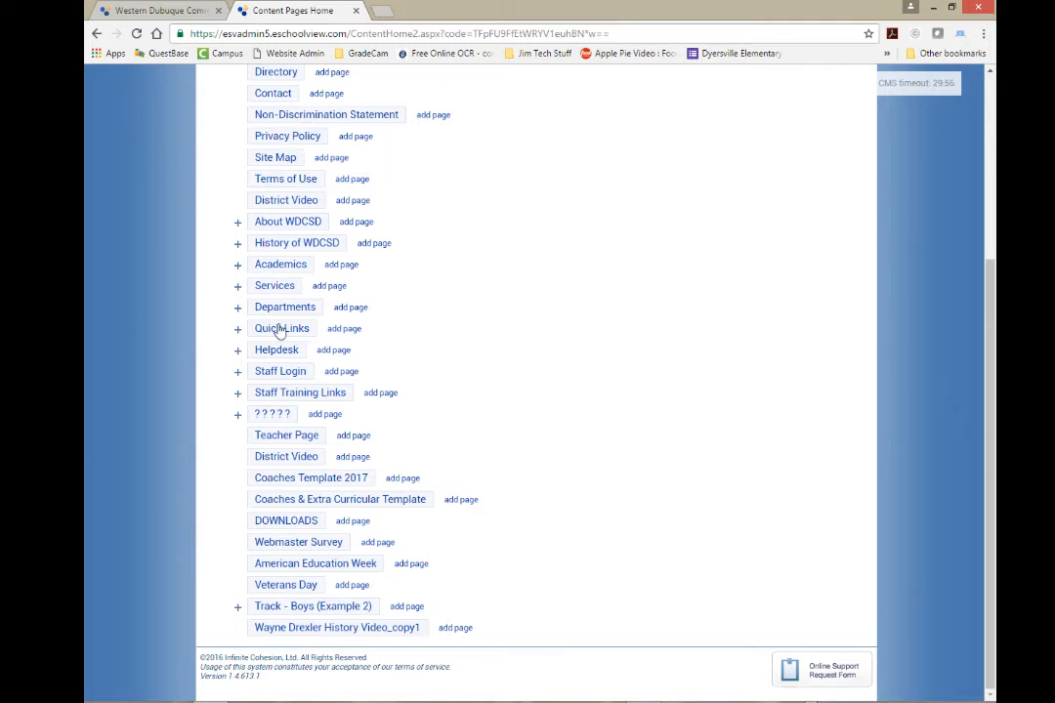
{"action": "left_click", "coordinate": [238, 307]}
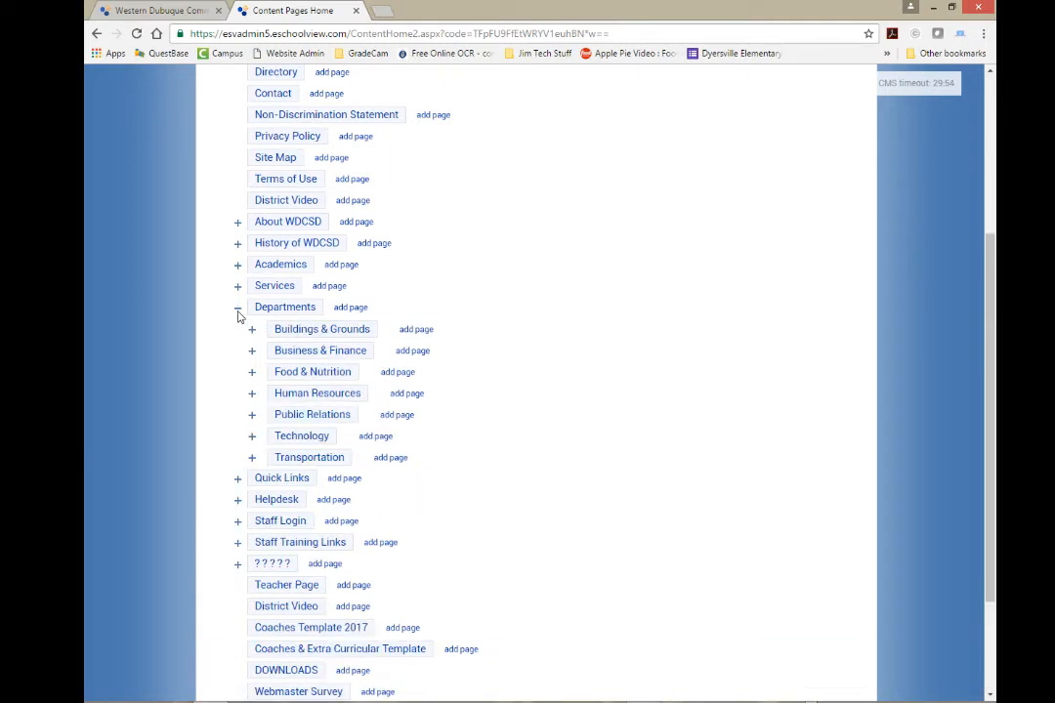
{"action": "left_click", "coordinate": [252, 438]}
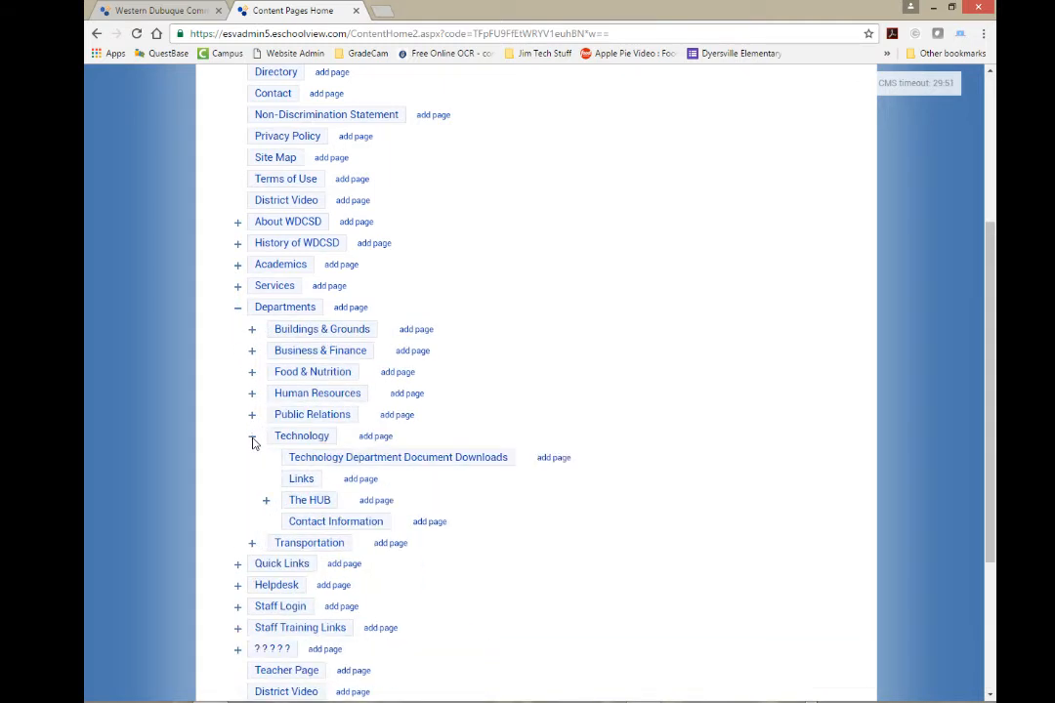
{"action": "left_click", "coordinate": [266, 500]}
{"action": "scroll", "coordinate": [517, 522], "scroll_direction": "down", "scroll_amount": 2}
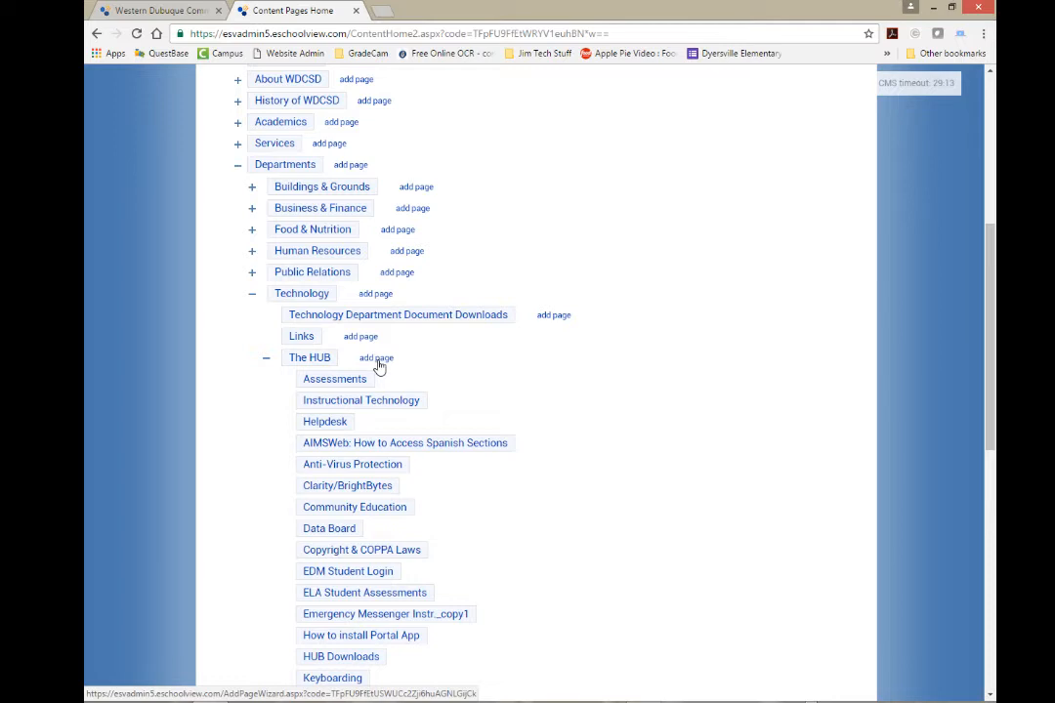
Add a content page under The HUB titled "Practice Page" with two windows and save it.
{"action": "left_click", "coordinate": [377, 358]}
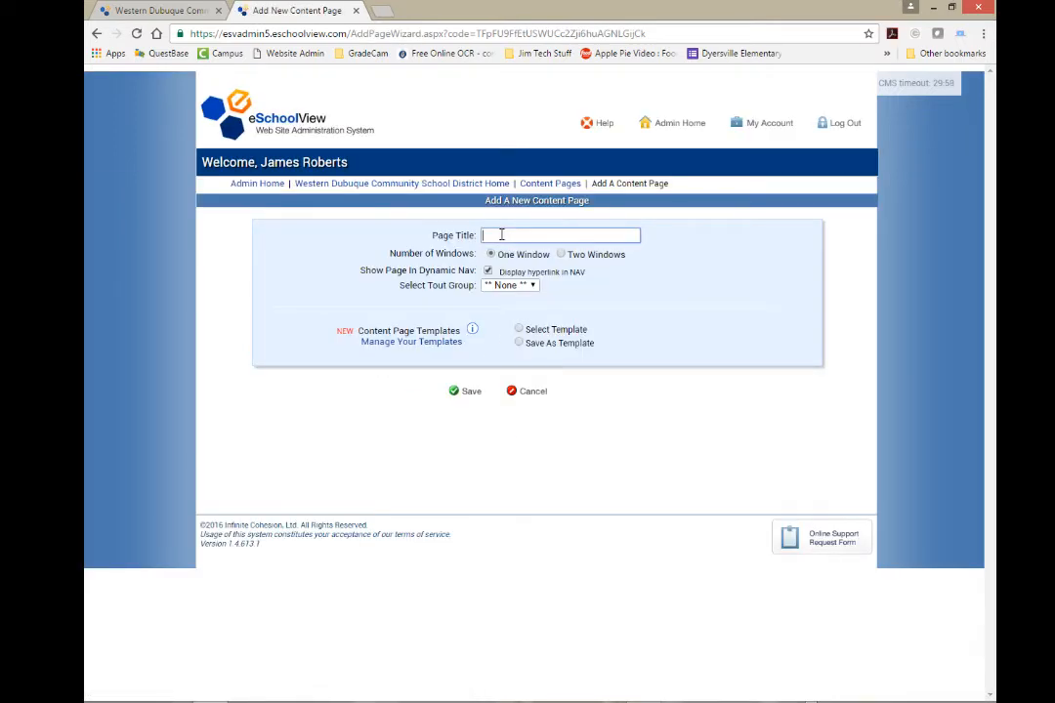
{"action": "left_click", "coordinate": [501, 235]}
{"action": "type", "text": "Practice"}
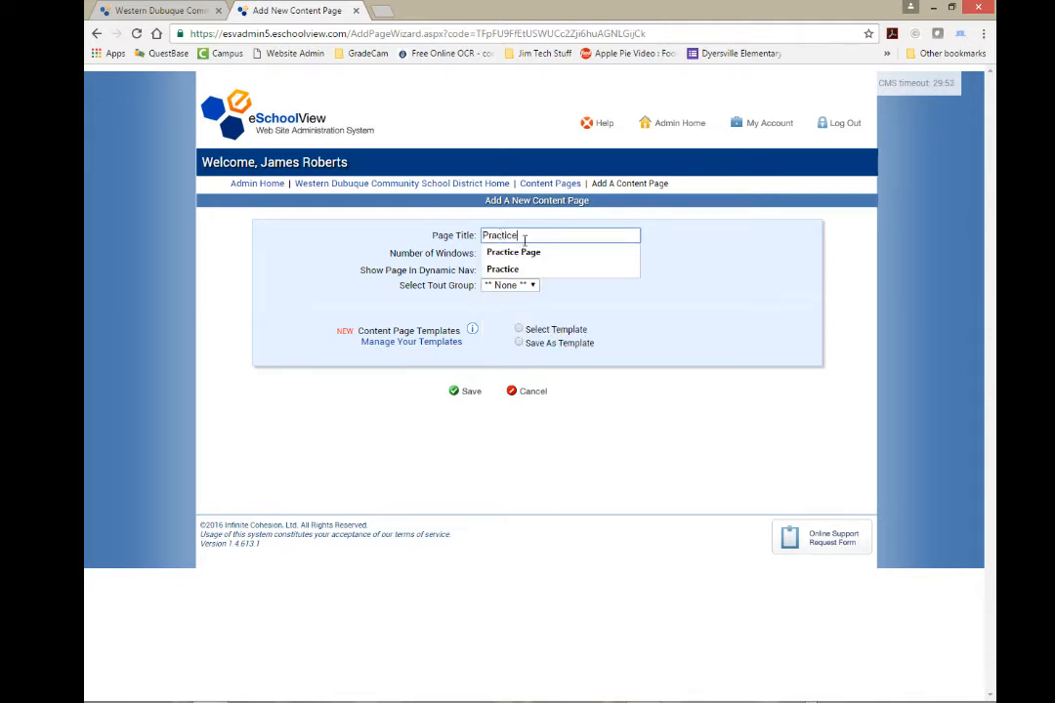
{"action": "left_click", "coordinate": [506, 252]}
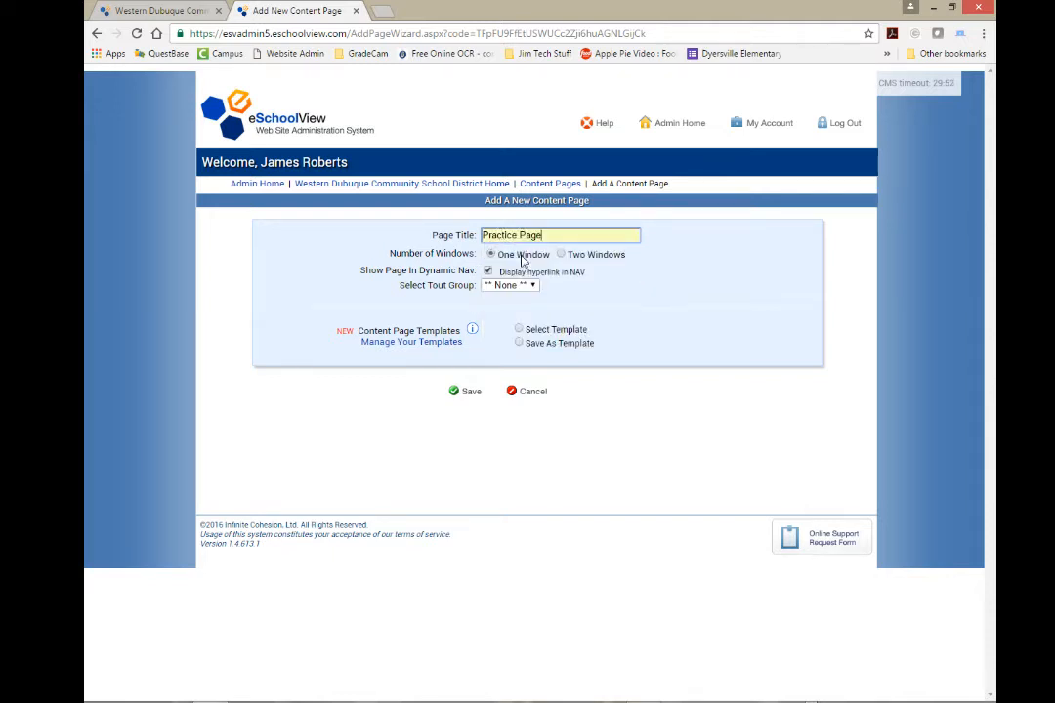
{"action": "left_click", "coordinate": [561, 255]}
{"action": "left_click", "coordinate": [458, 394]}
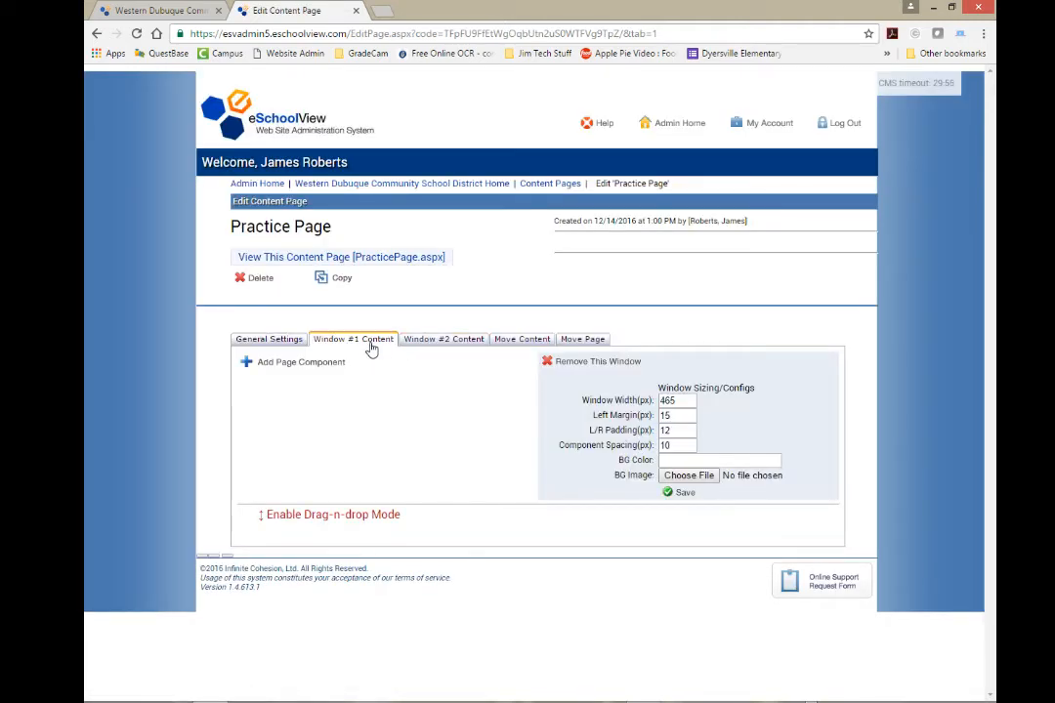
Review the Practice Page's content settings for both windows and its general settings.
{"action": "left_click", "coordinate": [435, 345]}
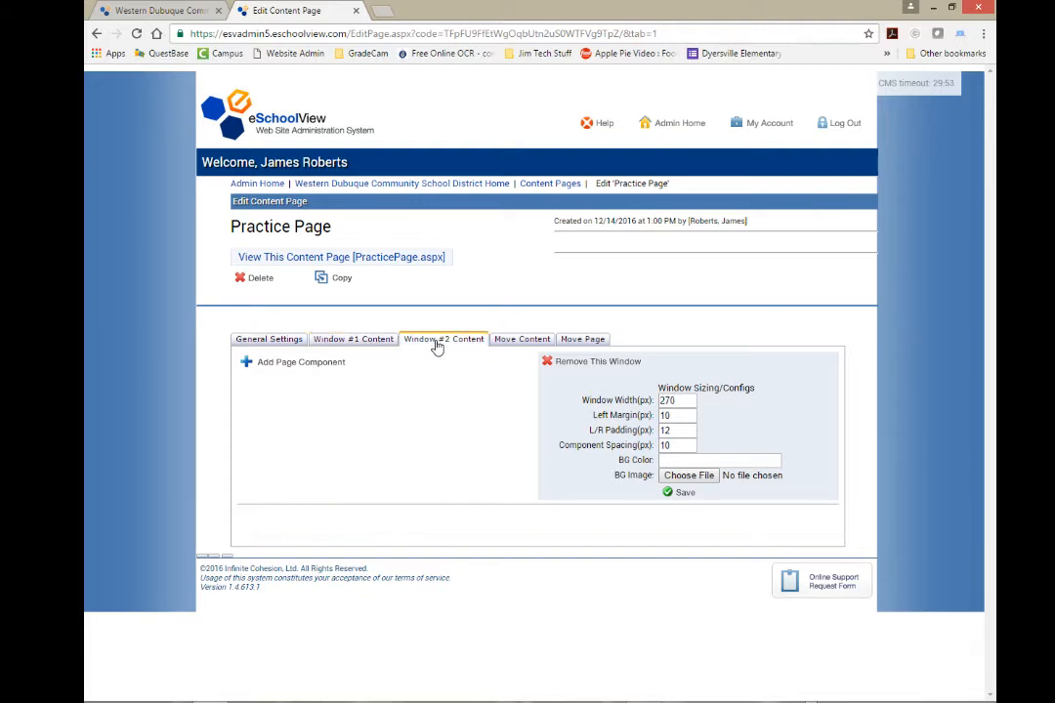
{"action": "left_click", "coordinate": [367, 342]}
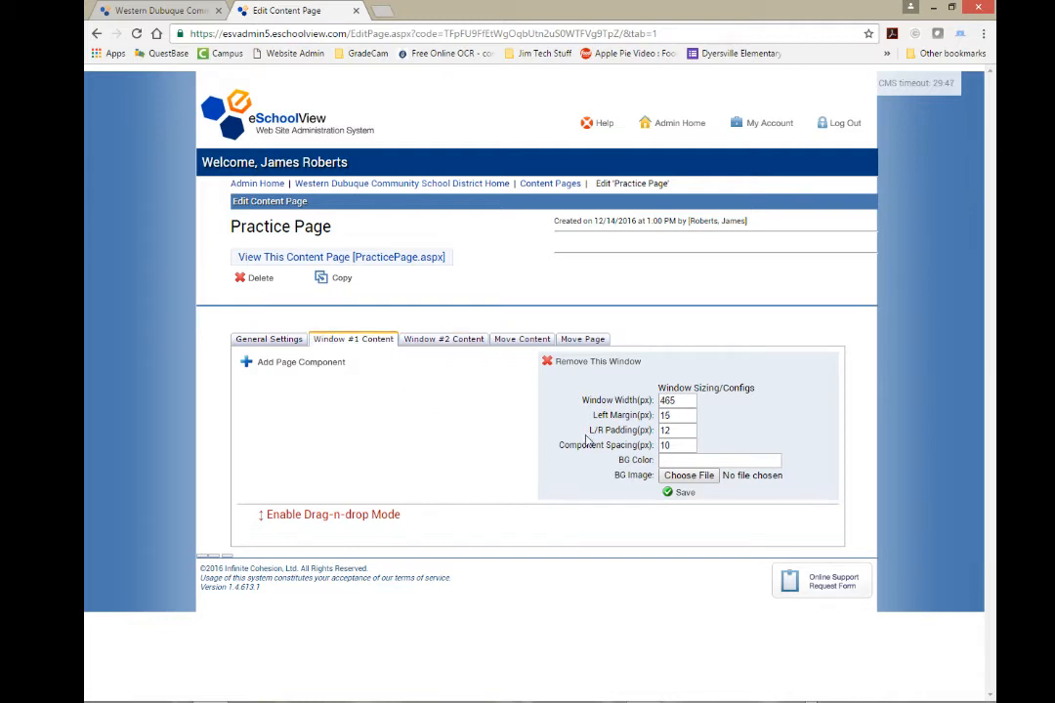
{"action": "left_click", "coordinate": [267, 341]}
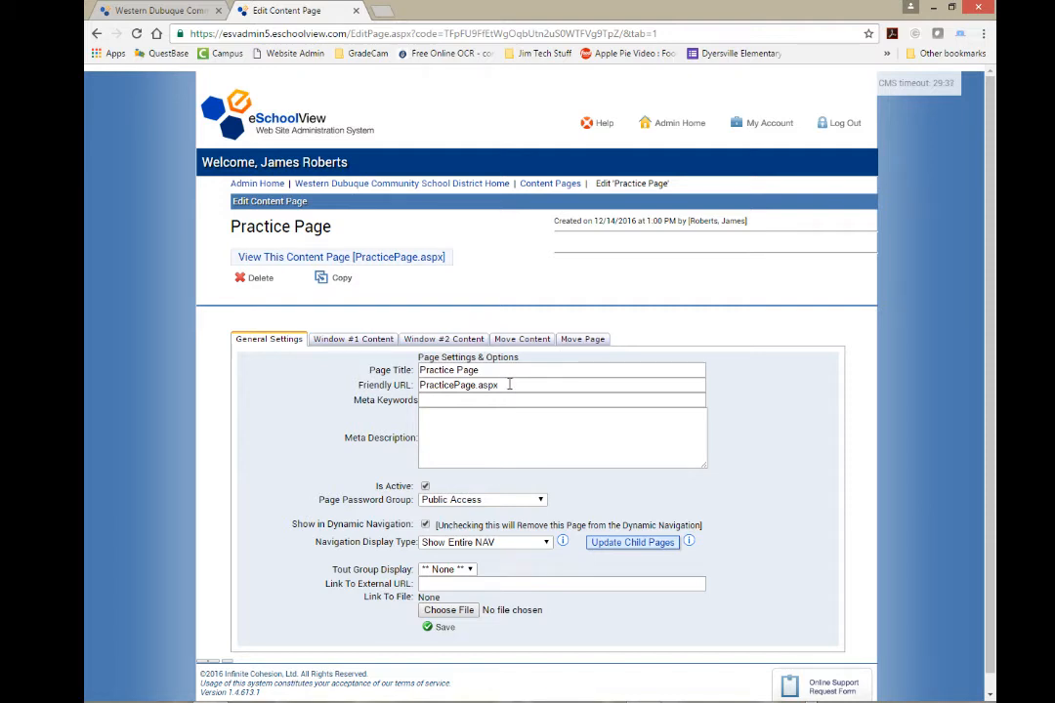
Add a Downloads component with the internal name "Practice 1" to Window #1 of the Practice Page.
{"action": "left_click", "coordinate": [355, 345]}
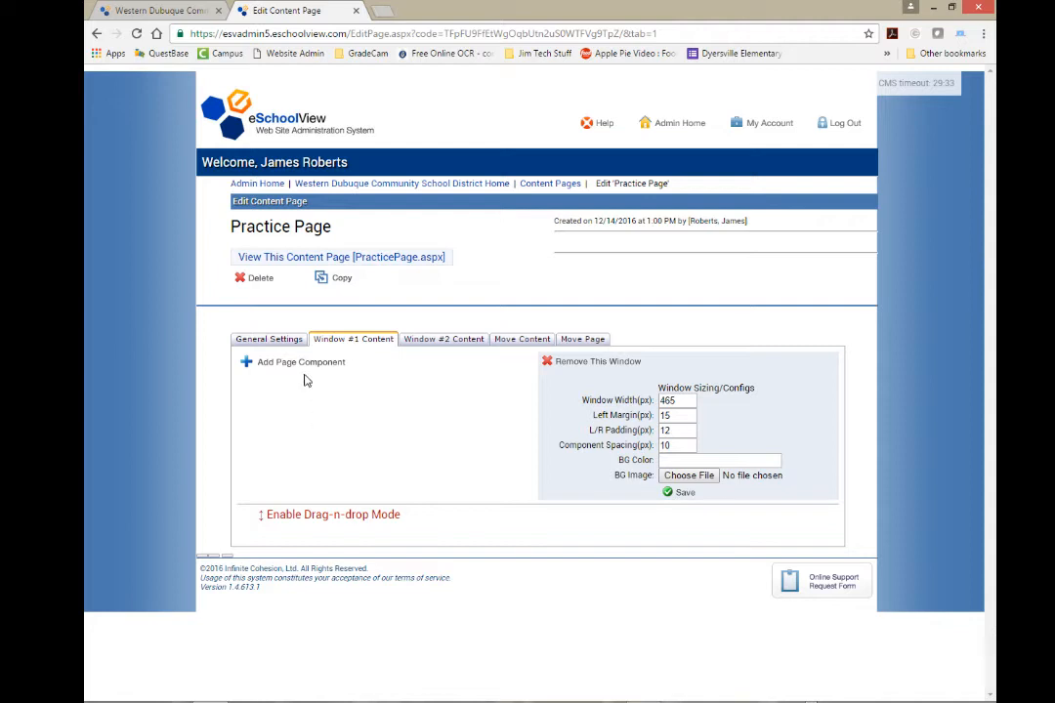
{"action": "left_click", "coordinate": [248, 368]}
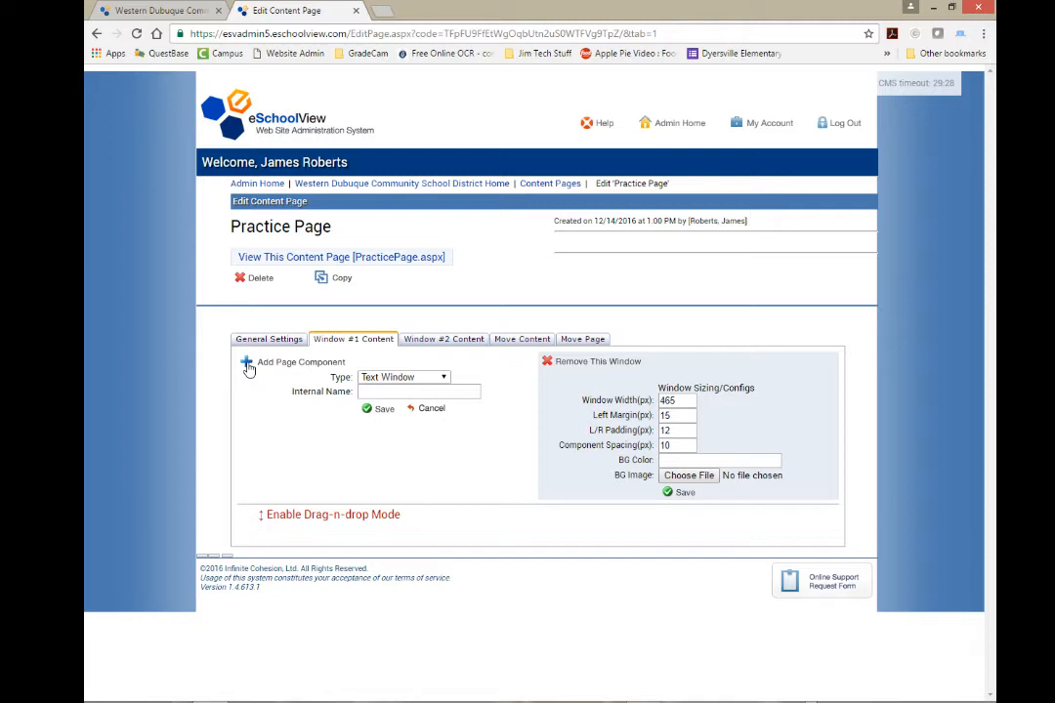
{"action": "left_click", "coordinate": [444, 378]}
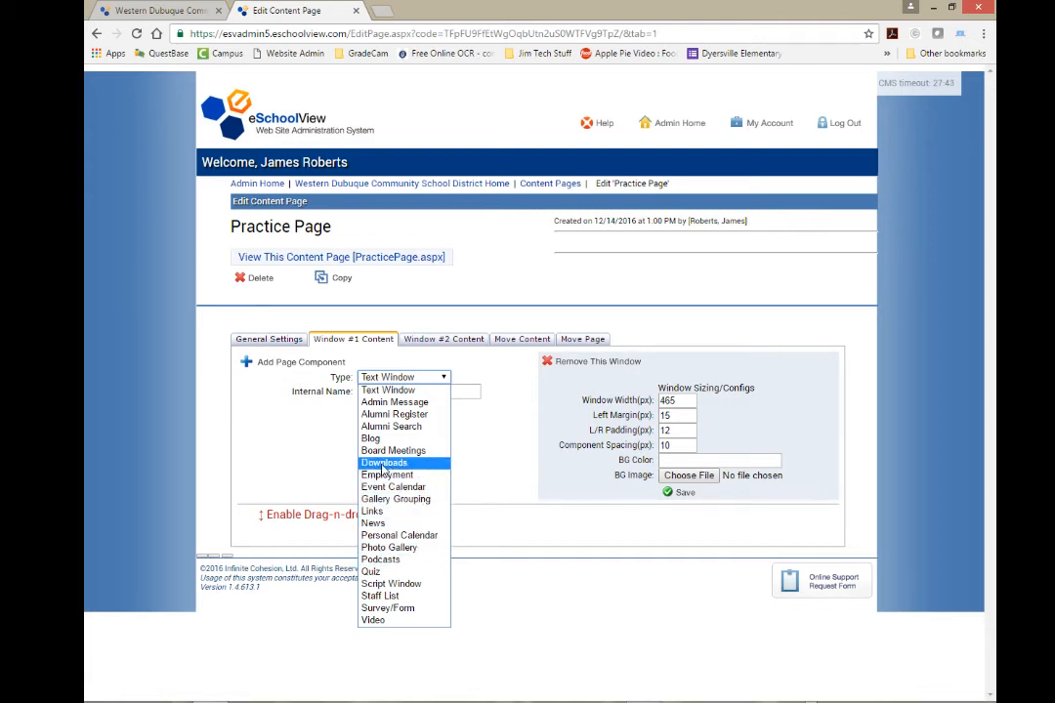
{"action": "left_click", "coordinate": [382, 463]}
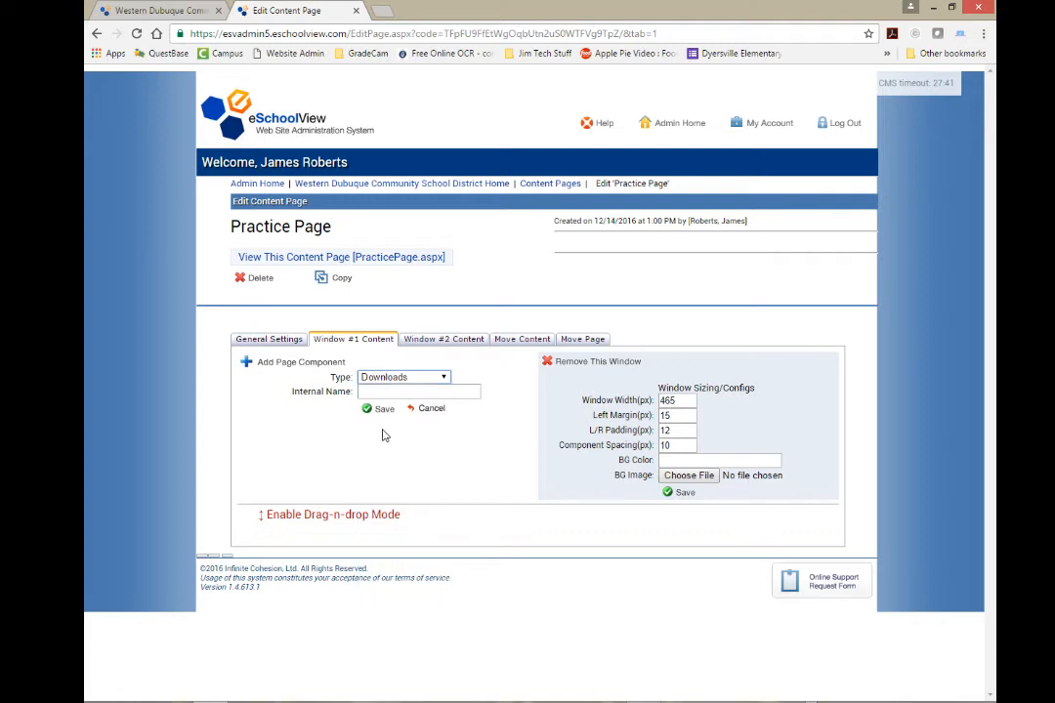
{"action": "left_click", "coordinate": [374, 393]}
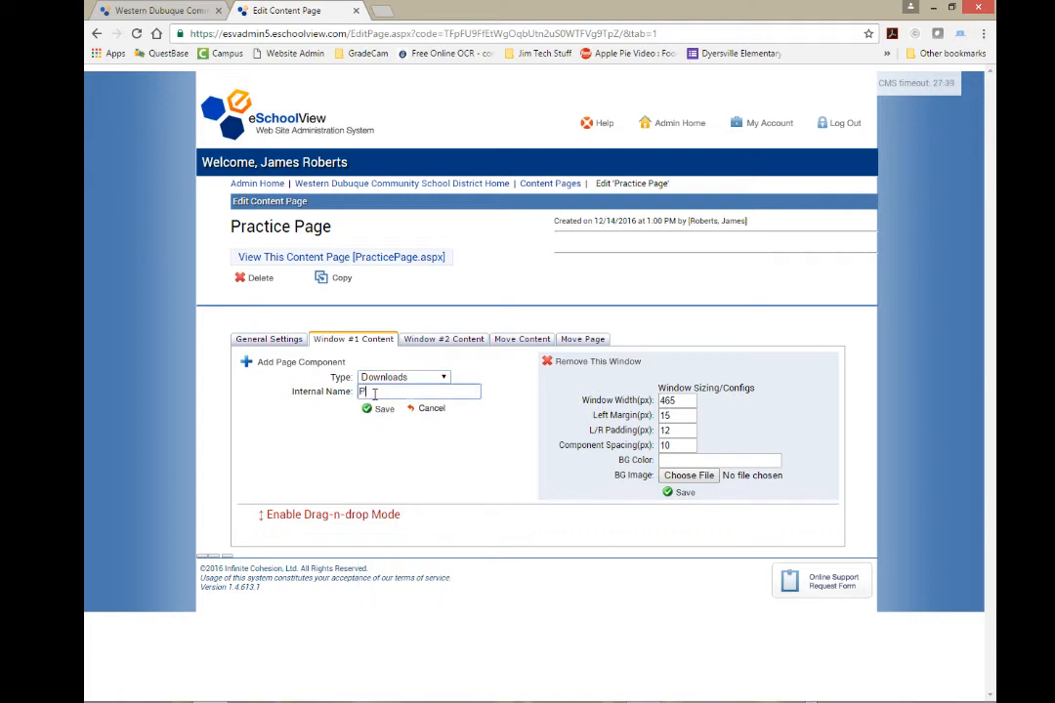
{"action": "type", "text": "Practice 1"}
{"action": "left_click", "coordinate": [366, 411]}
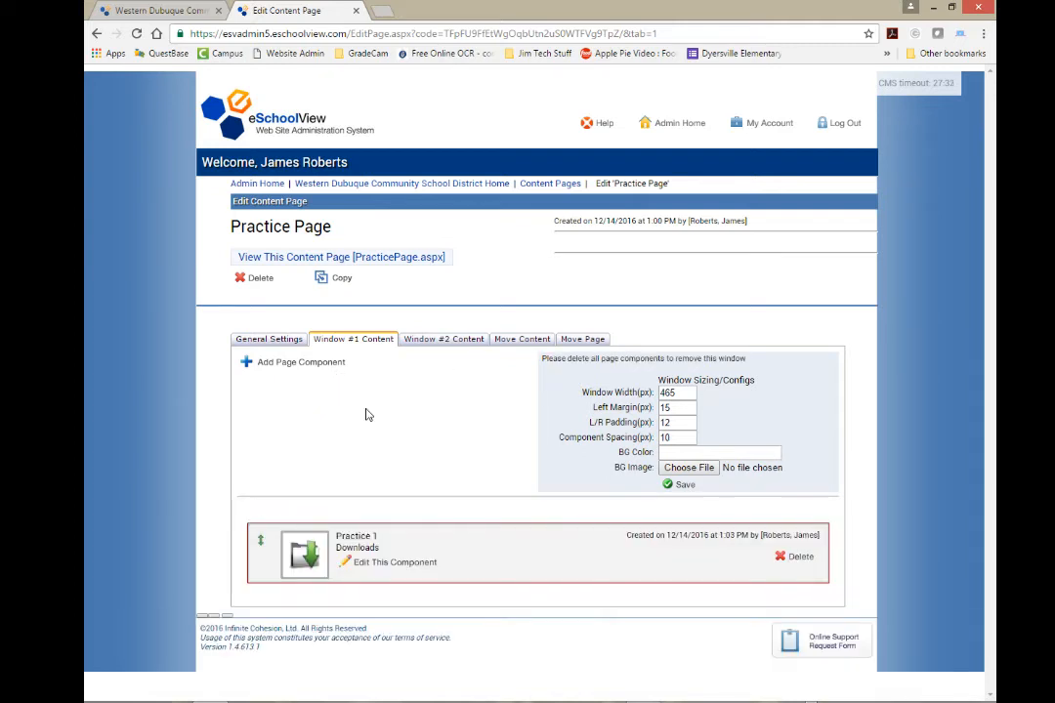
Add a download titled "Period 1 Assignment 1" to the Practice 1 component, using the PDF file "This is a pdf document", and save it.
{"action": "left_click", "coordinate": [369, 570]}
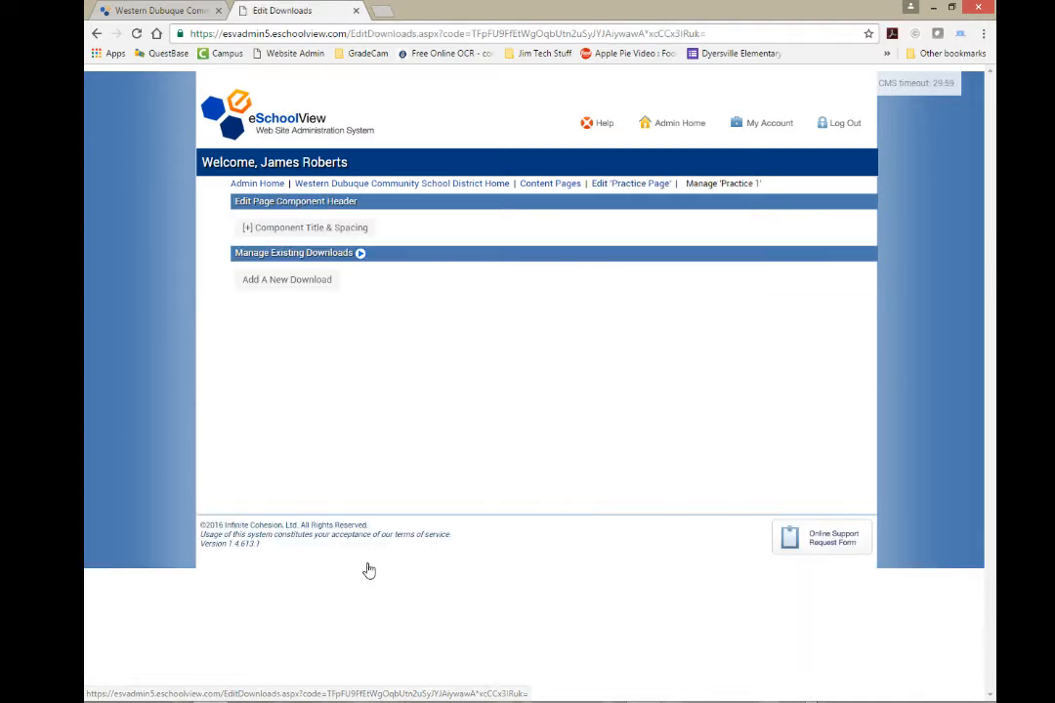
{"action": "left_click", "coordinate": [294, 282]}
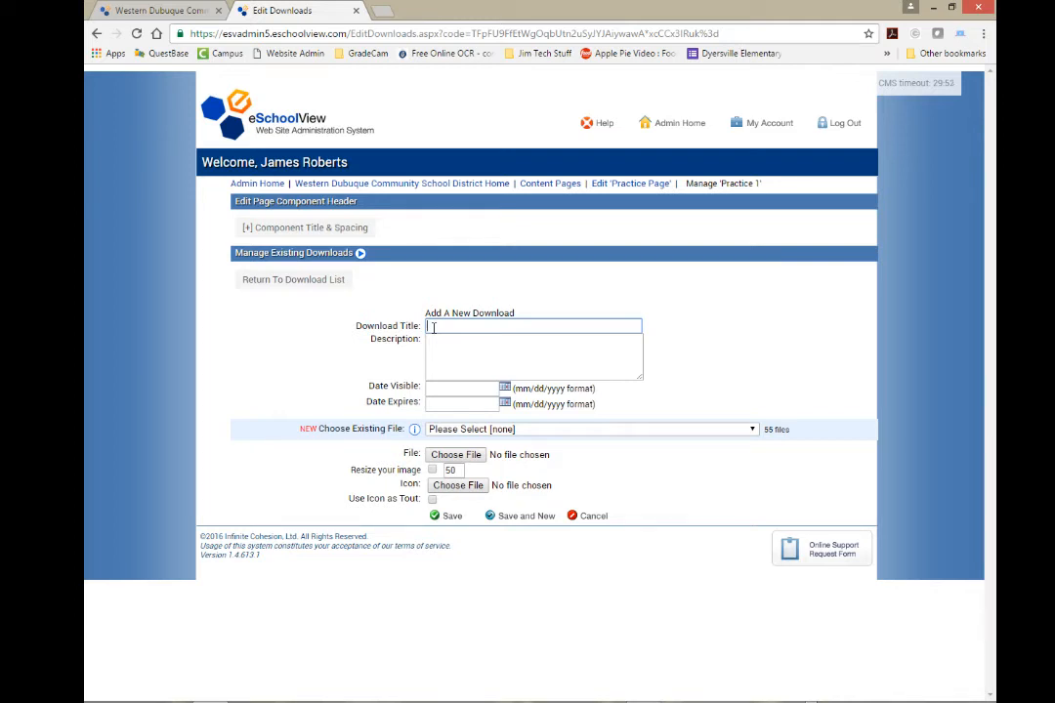
{"action": "type", "text": "Period 1 Assignment 1"}
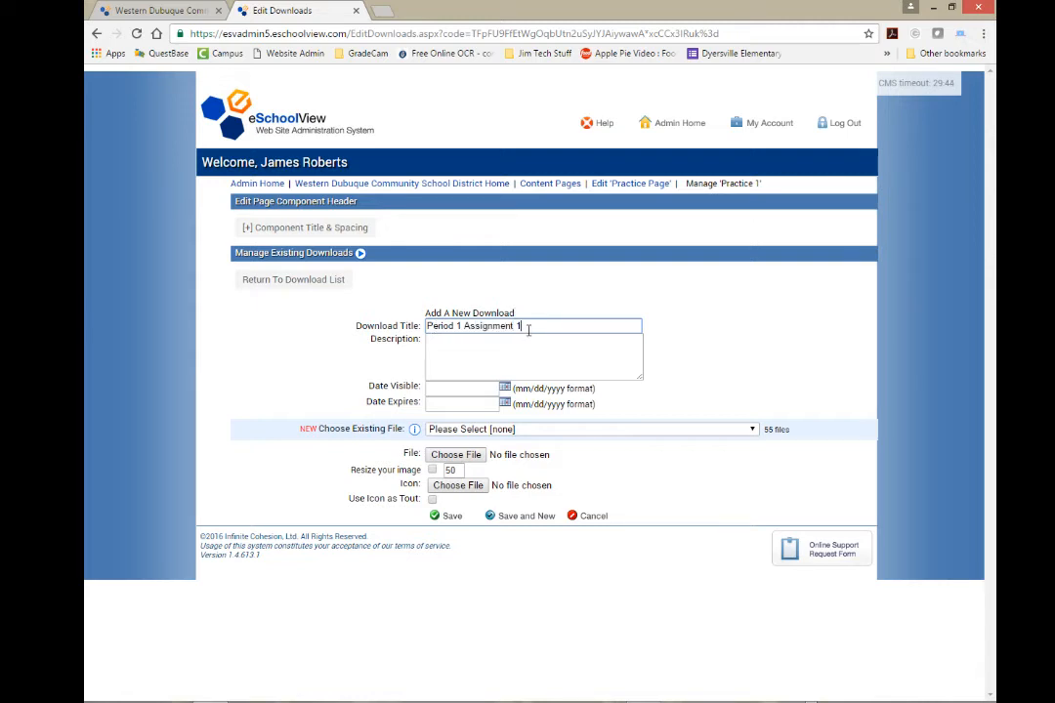
{"action": "left_click", "coordinate": [453, 458]}
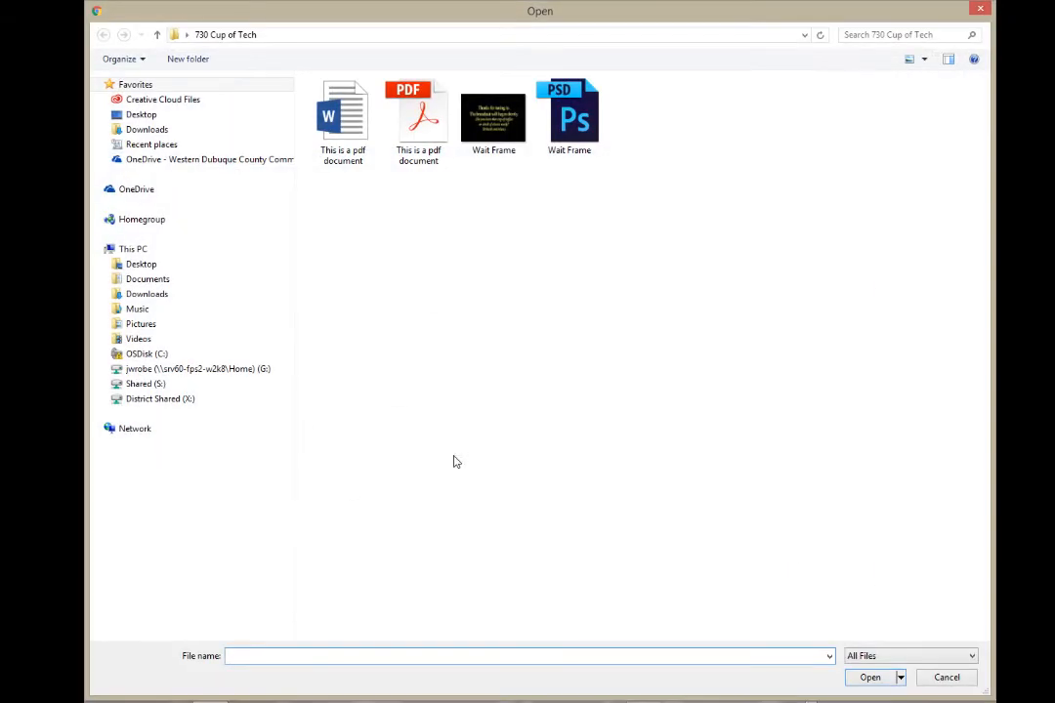
{"action": "left_click", "coordinate": [434, 106]}
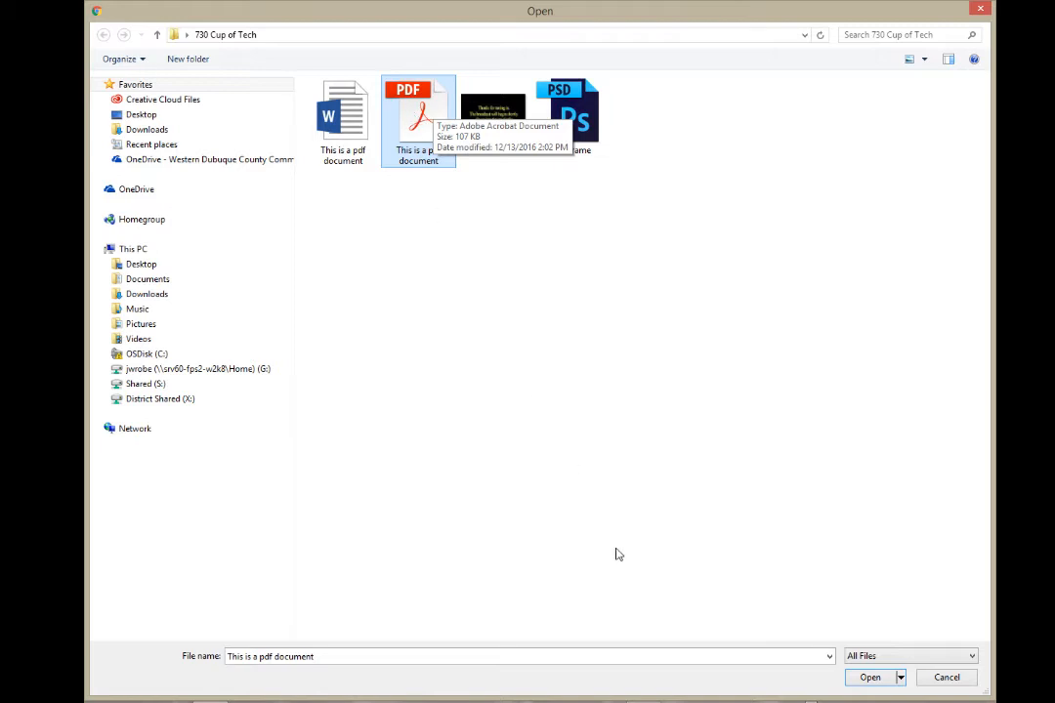
{"action": "left_click", "coordinate": [870, 677]}
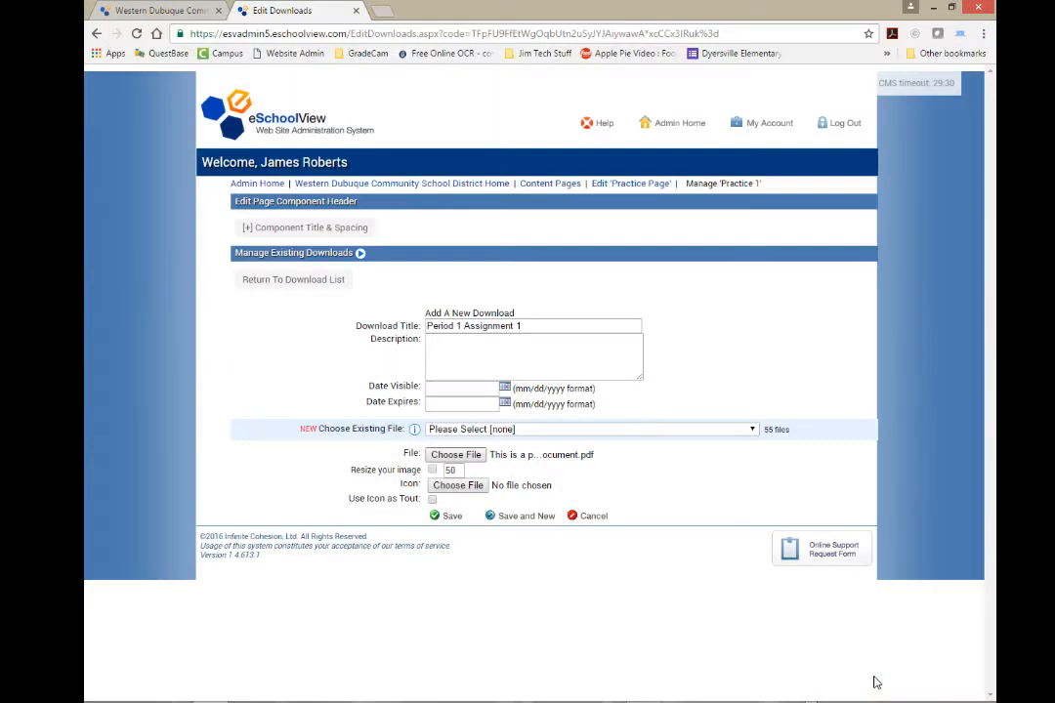
{"action": "left_click", "coordinate": [439, 519]}
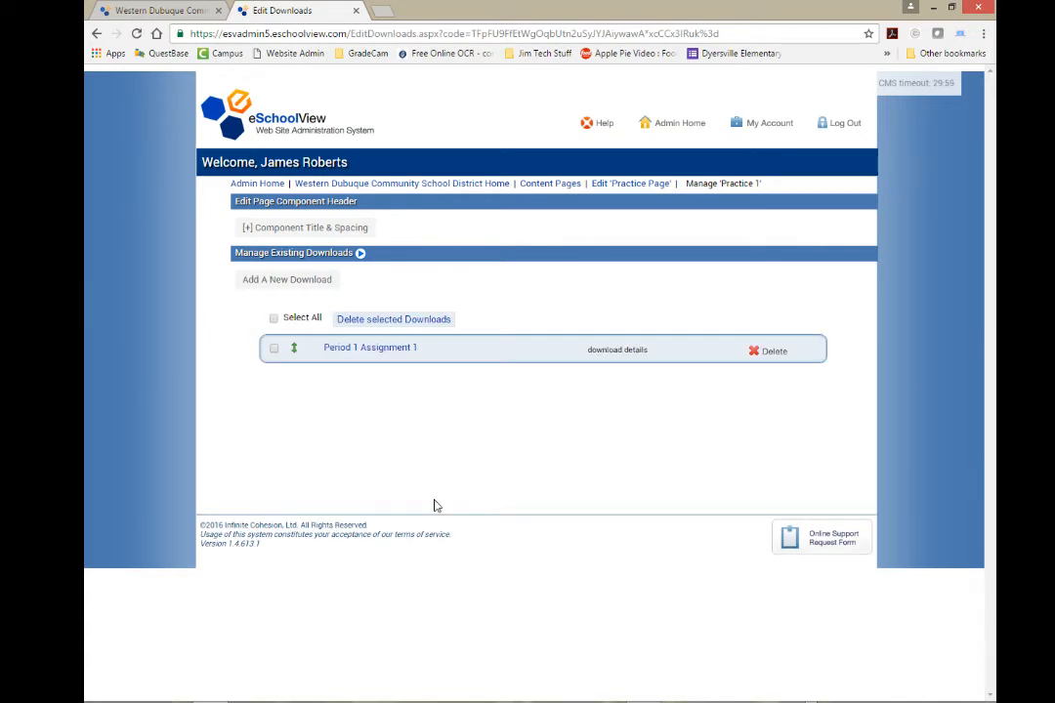
Check the details of the Period 1 Assignment 1 download and view the published Practice Page.
{"action": "left_click", "coordinate": [361, 350]}
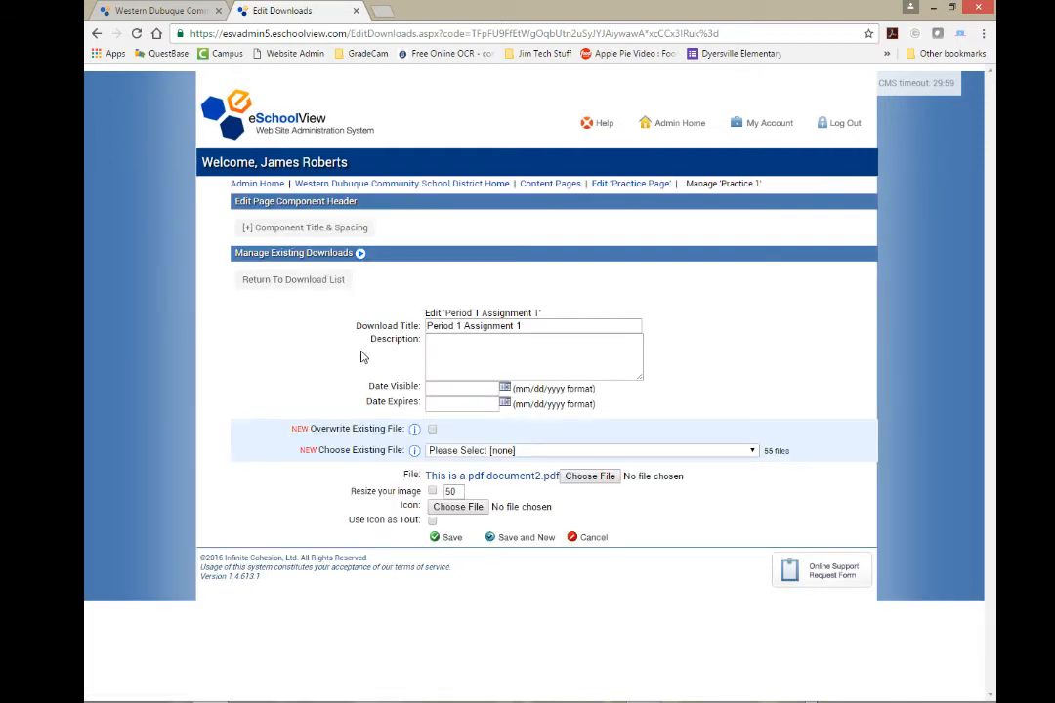
{"action": "left_click", "coordinate": [446, 537]}
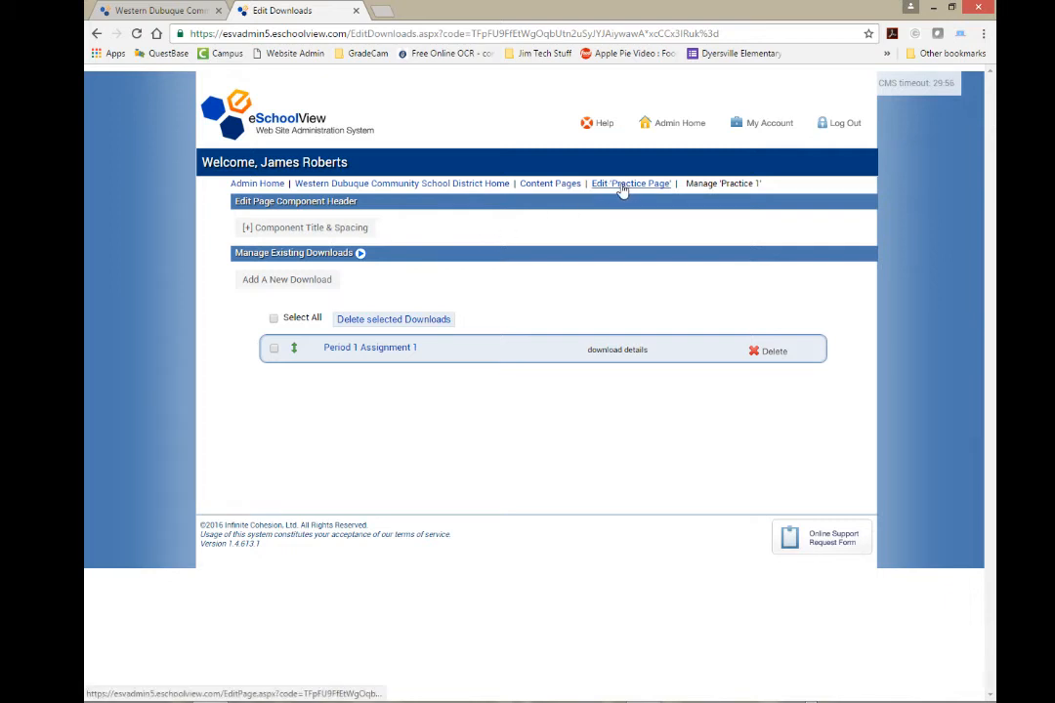
{"action": "left_click", "coordinate": [621, 185]}
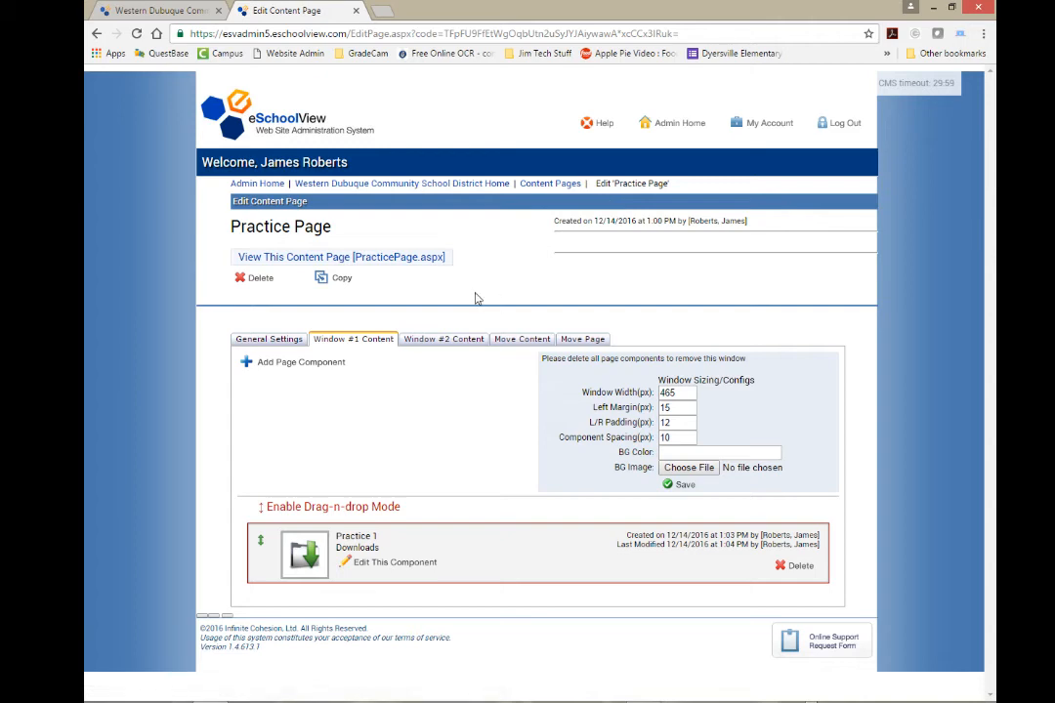
{"action": "left_click", "coordinate": [321, 260]}
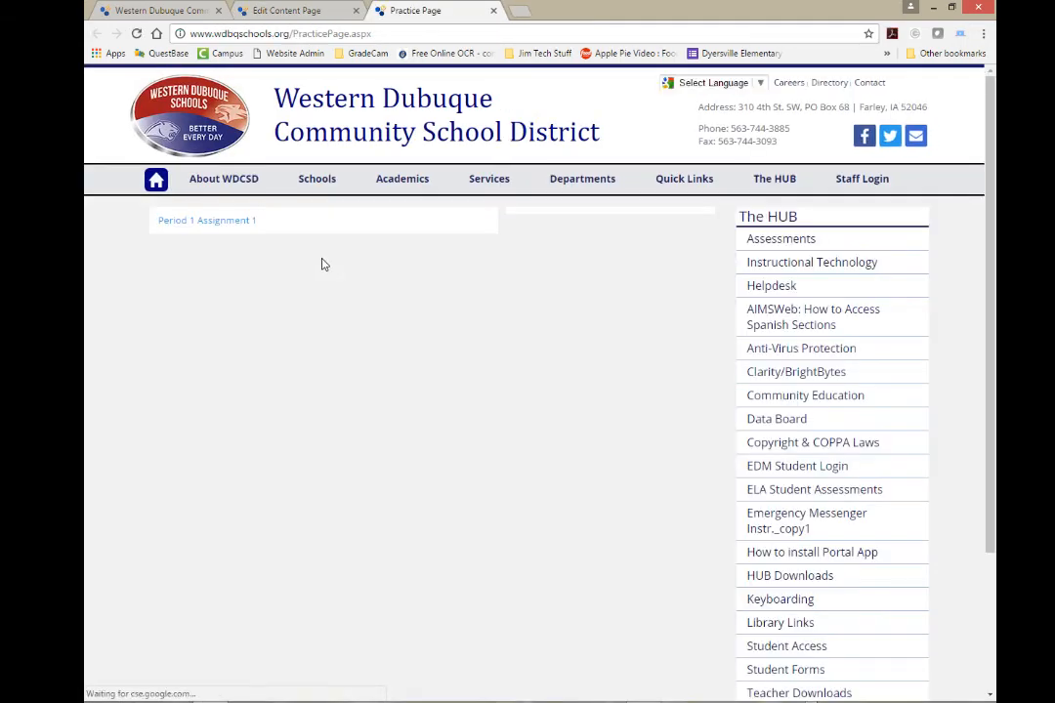
Check the Period 1 Assignment 1 PDF from the published Practice Page, and return to the page's editing view.
{"action": "left_click", "coordinate": [200, 225]}
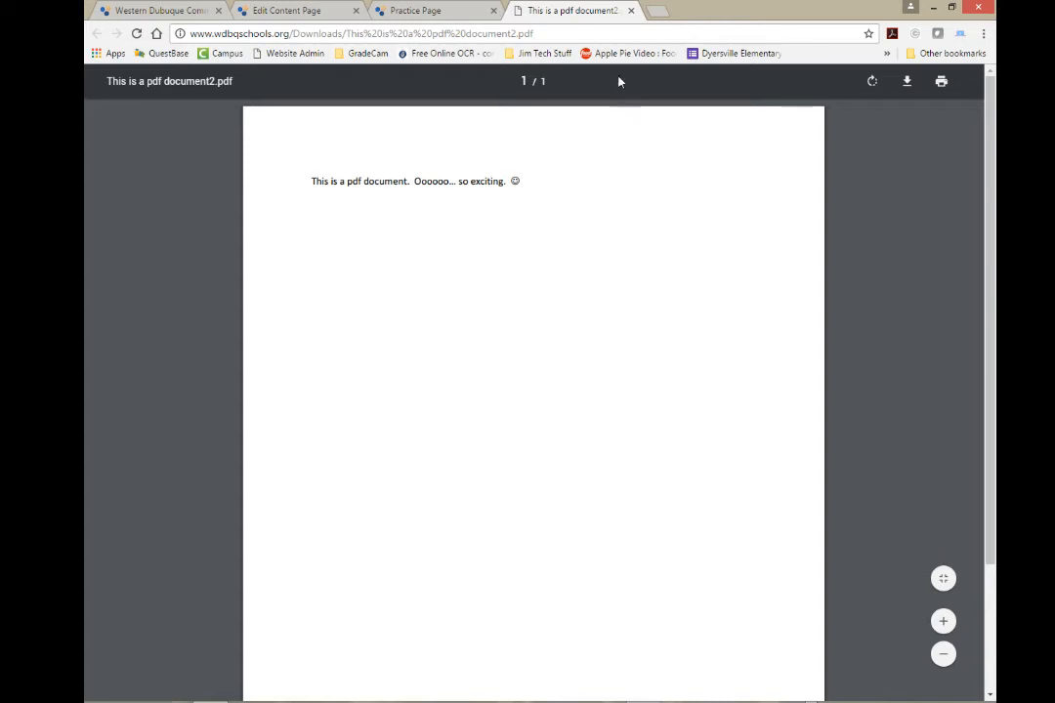
{"action": "left_click", "coordinate": [631, 10]}
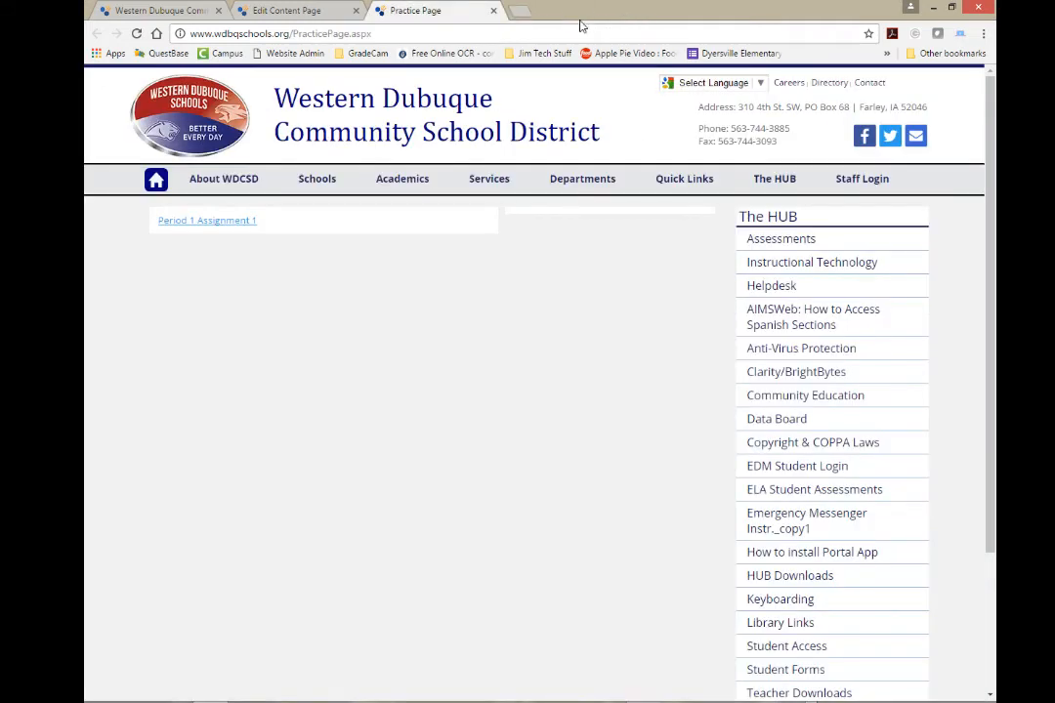
{"action": "left_click", "coordinate": [298, 11]}
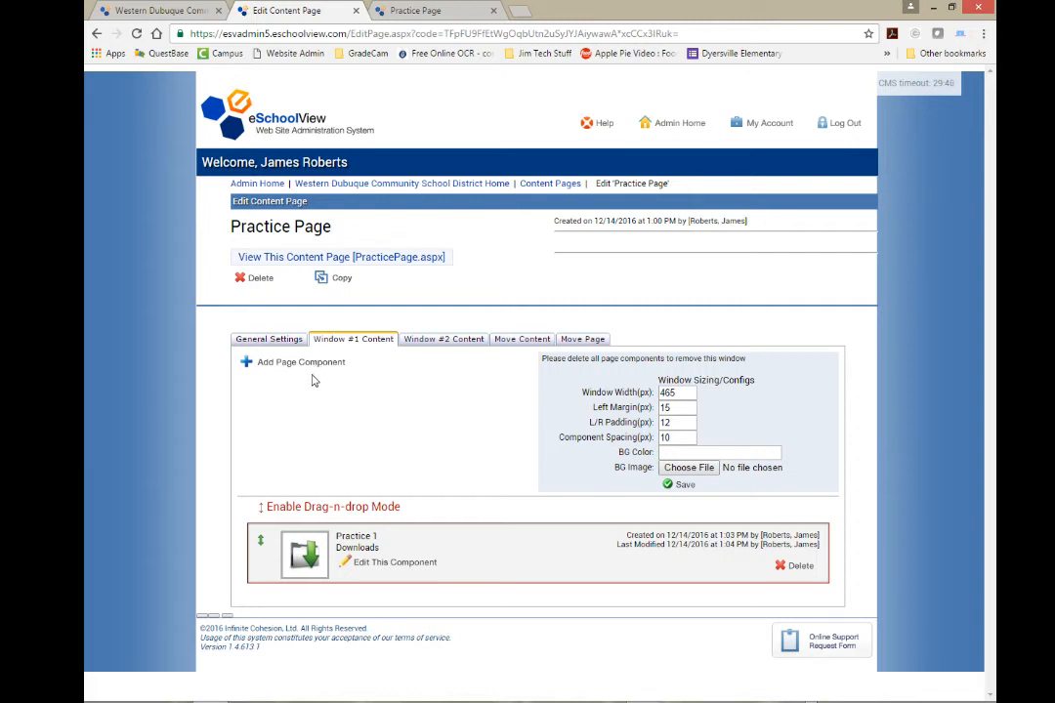
Show the component title on the Practice 1 downloads component with the title text "Downloads" and save the change.
{"action": "left_click", "coordinate": [388, 567]}
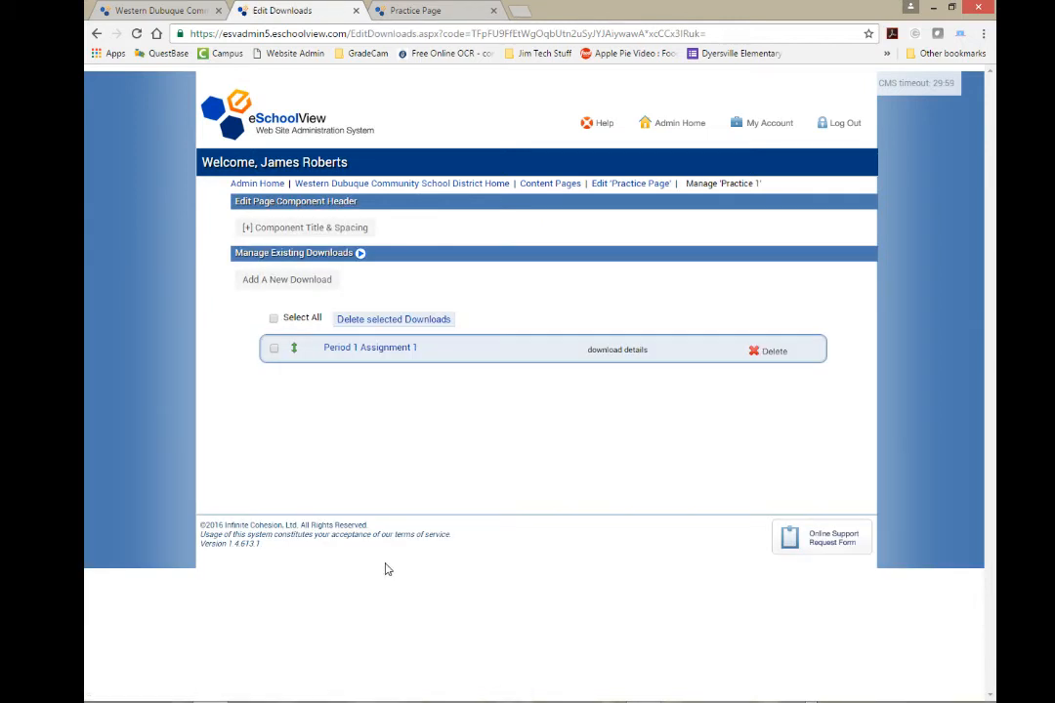
{"action": "left_click", "coordinate": [248, 230]}
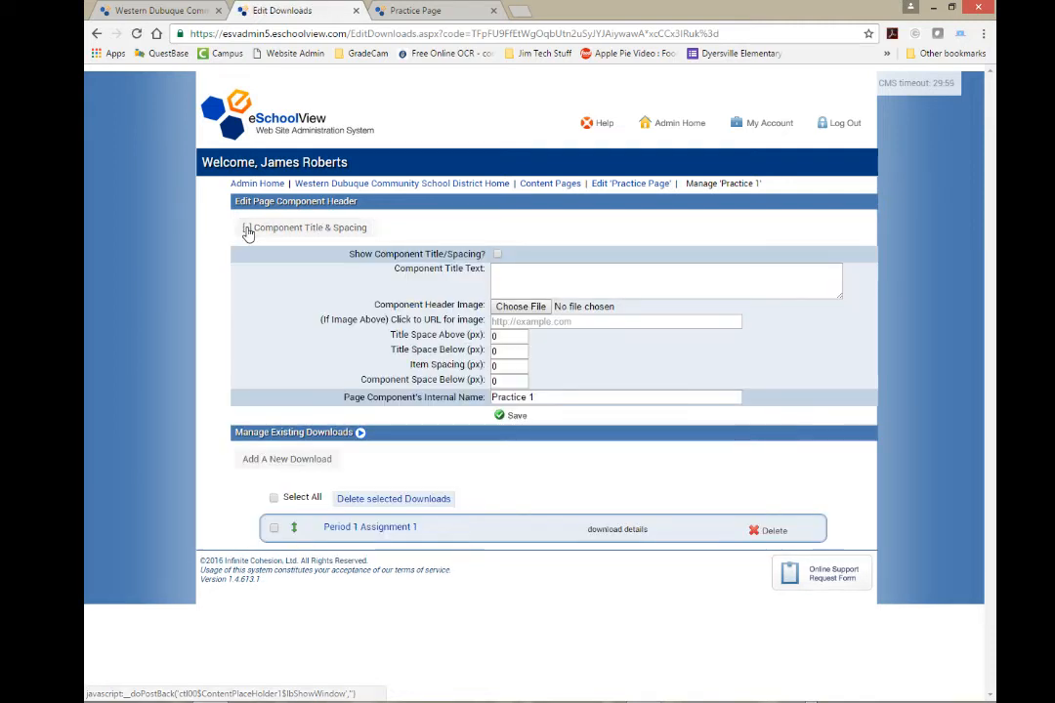
{"action": "left_click", "coordinate": [497, 255]}
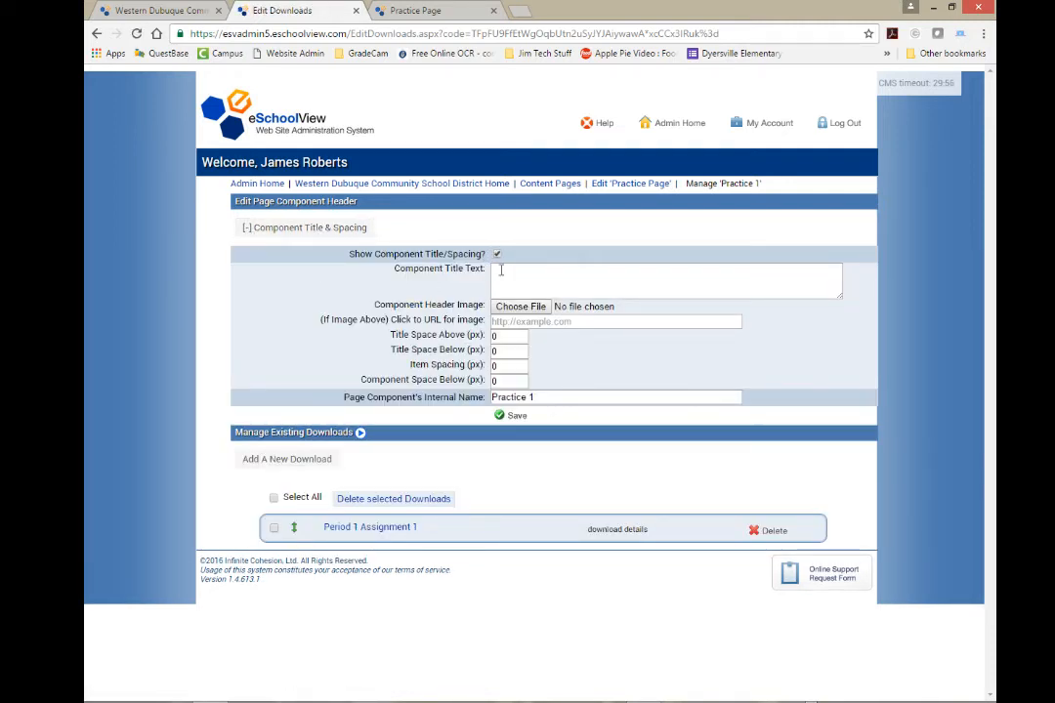
{"action": "left_click", "coordinate": [501, 269]}
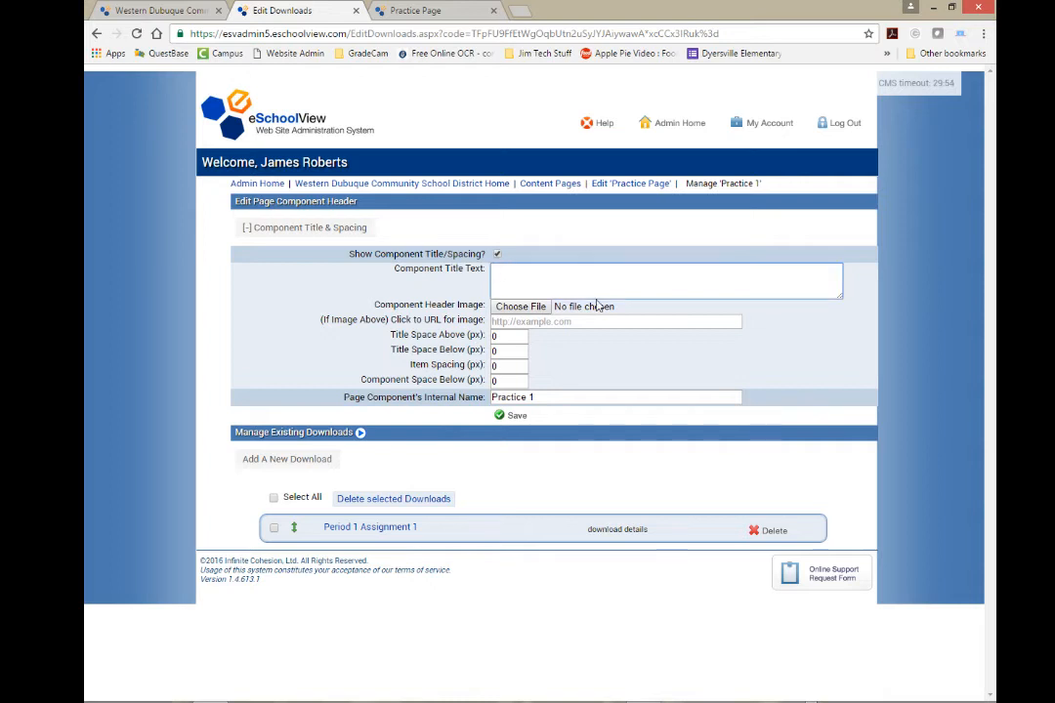
{"action": "type", "text": "Downloads"}
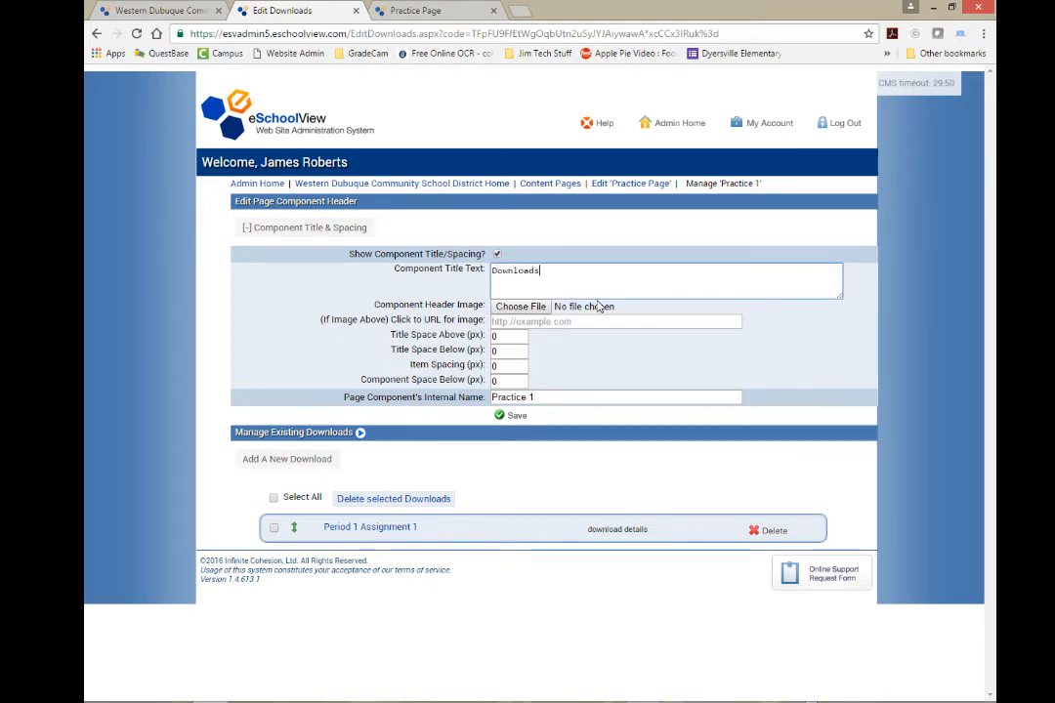
{"action": "left_click", "coordinate": [503, 416]}
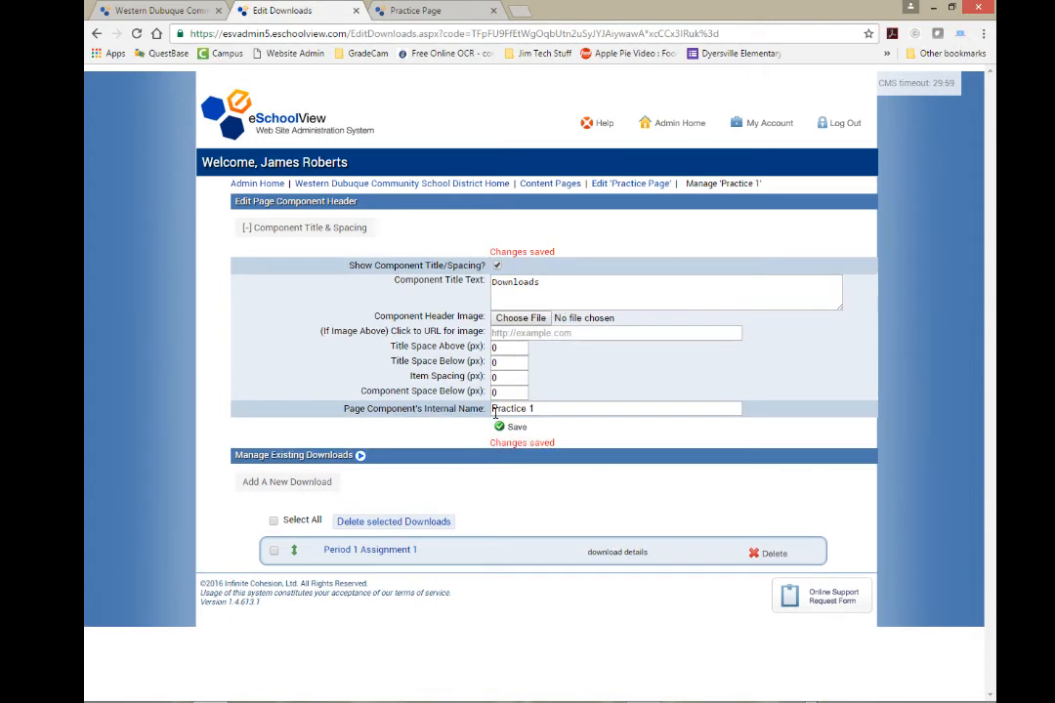
View the published Practice Page to check the downloads heading, and return to editing the page.
{"action": "left_click", "coordinate": [626, 185]}
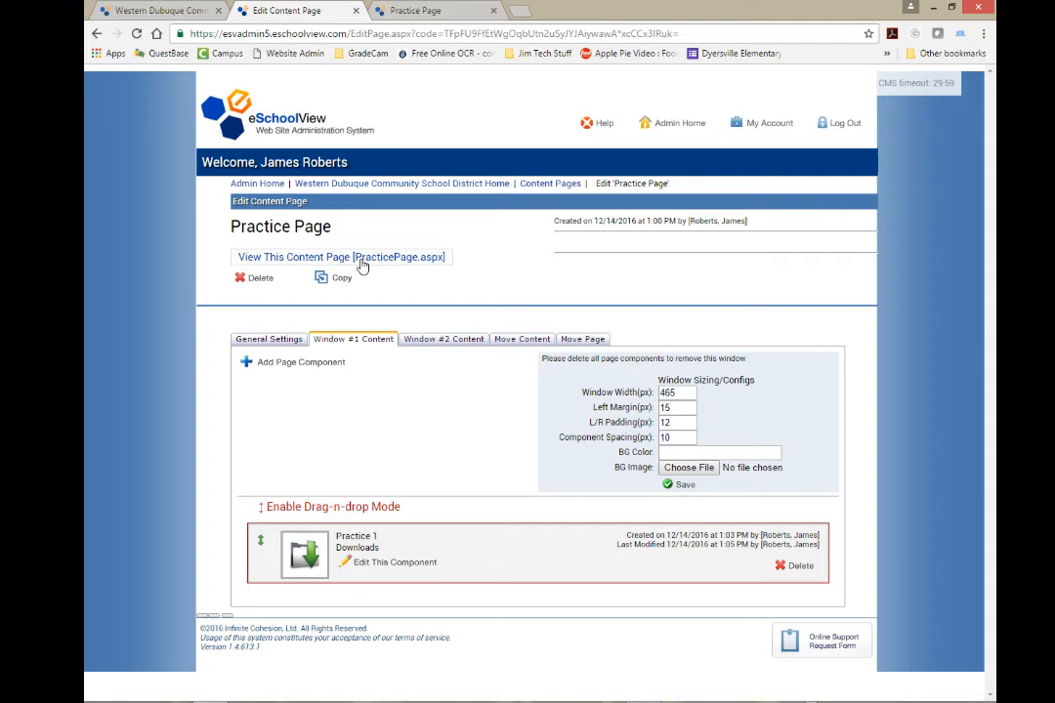
{"action": "left_click", "coordinate": [360, 262]}
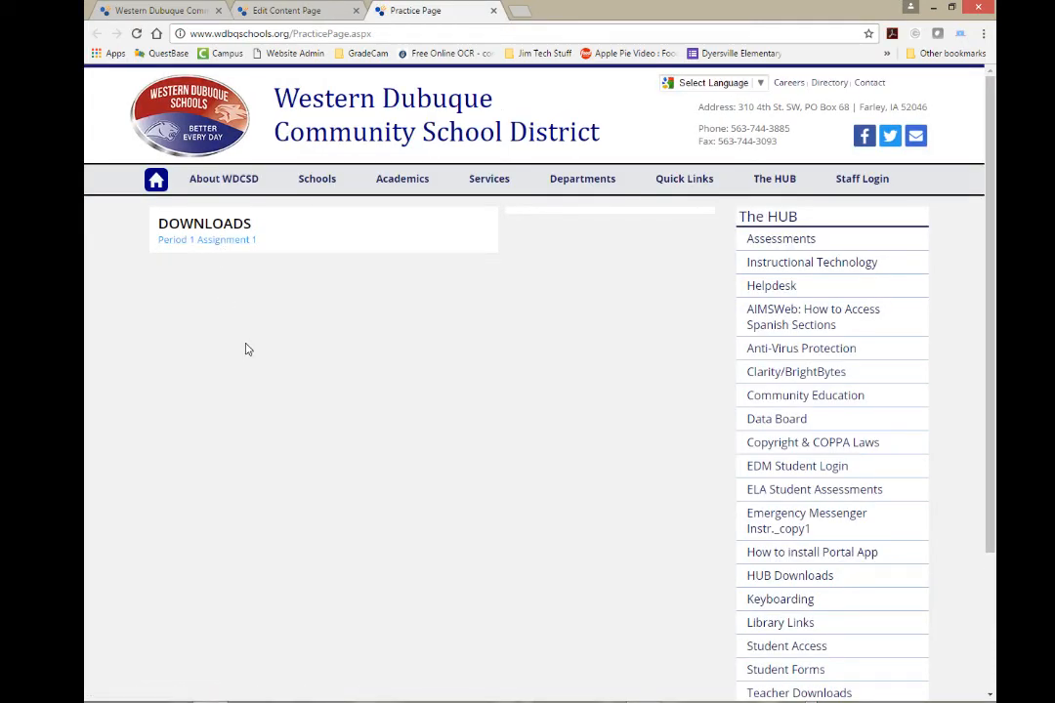
{"action": "left_click", "coordinate": [493, 11]}
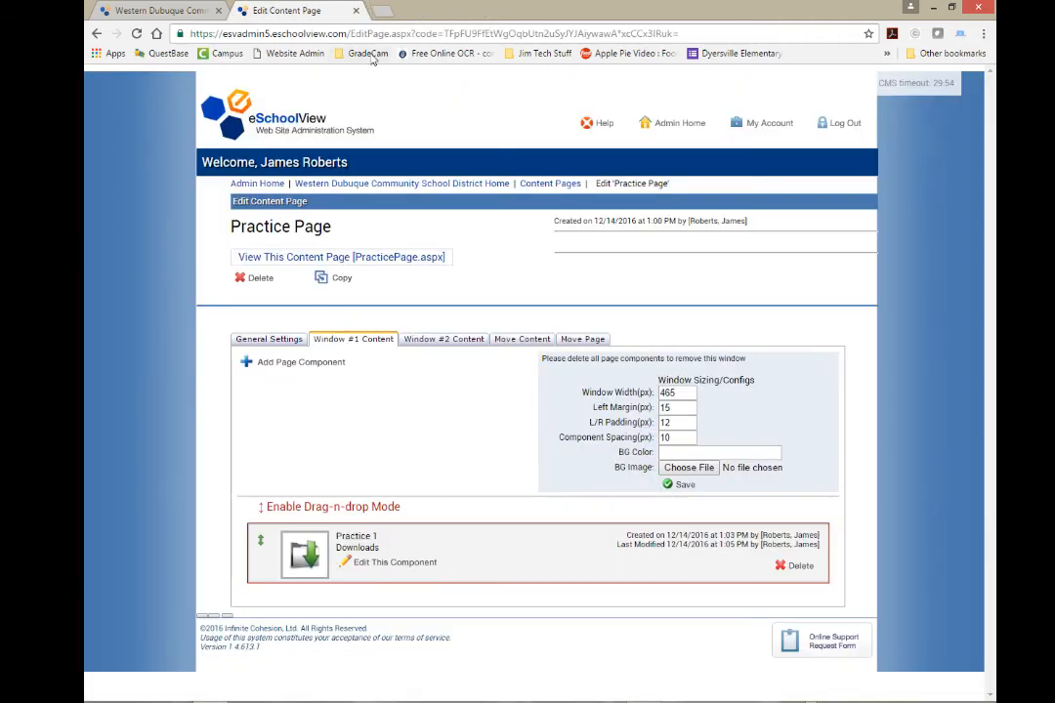
Add a Links component with the internal name "Period 1 Links" to Window #1 and open it for editing.
{"action": "left_click", "coordinate": [248, 364]}
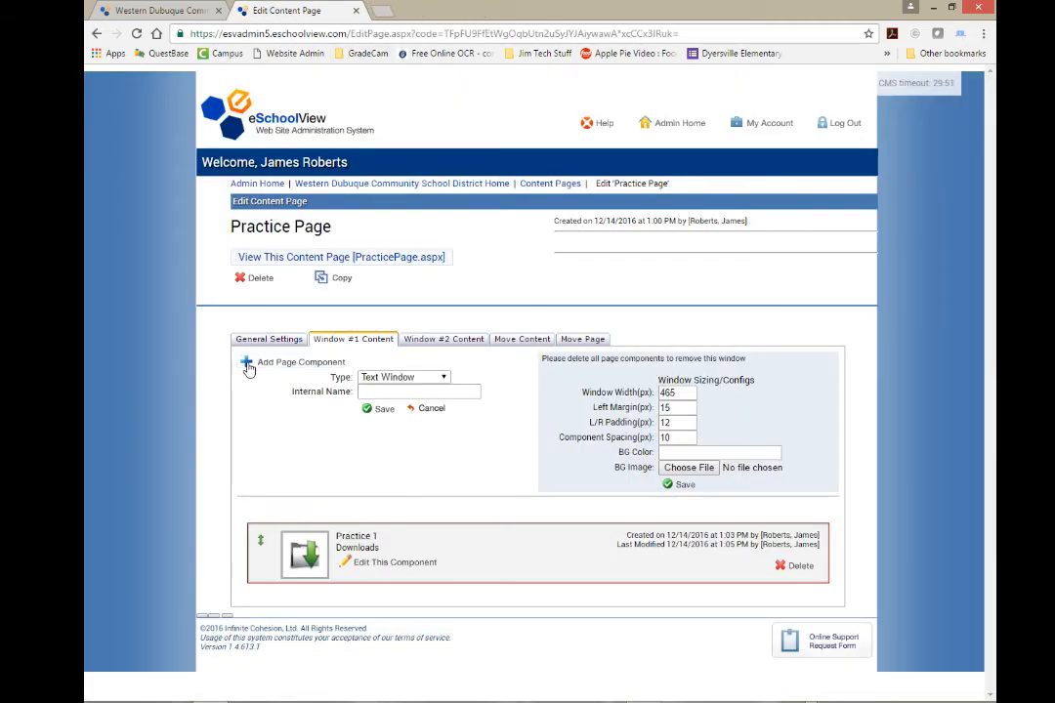
{"action": "left_click", "coordinate": [444, 378]}
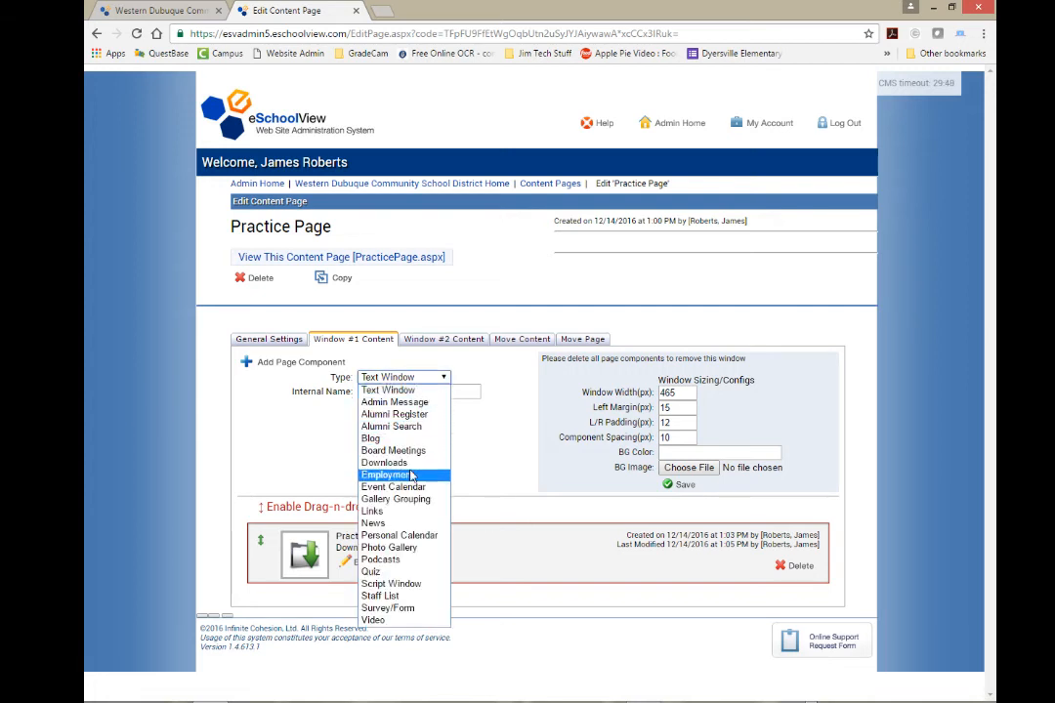
{"action": "left_click", "coordinate": [376, 510]}
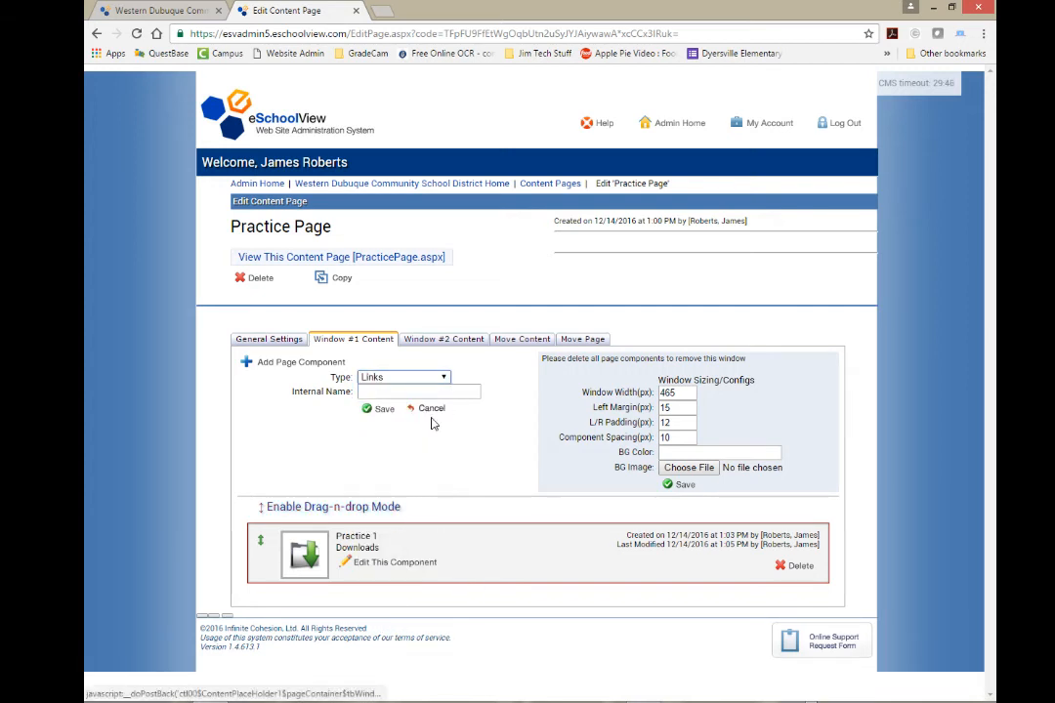
{"action": "left_click", "coordinate": [387, 393]}
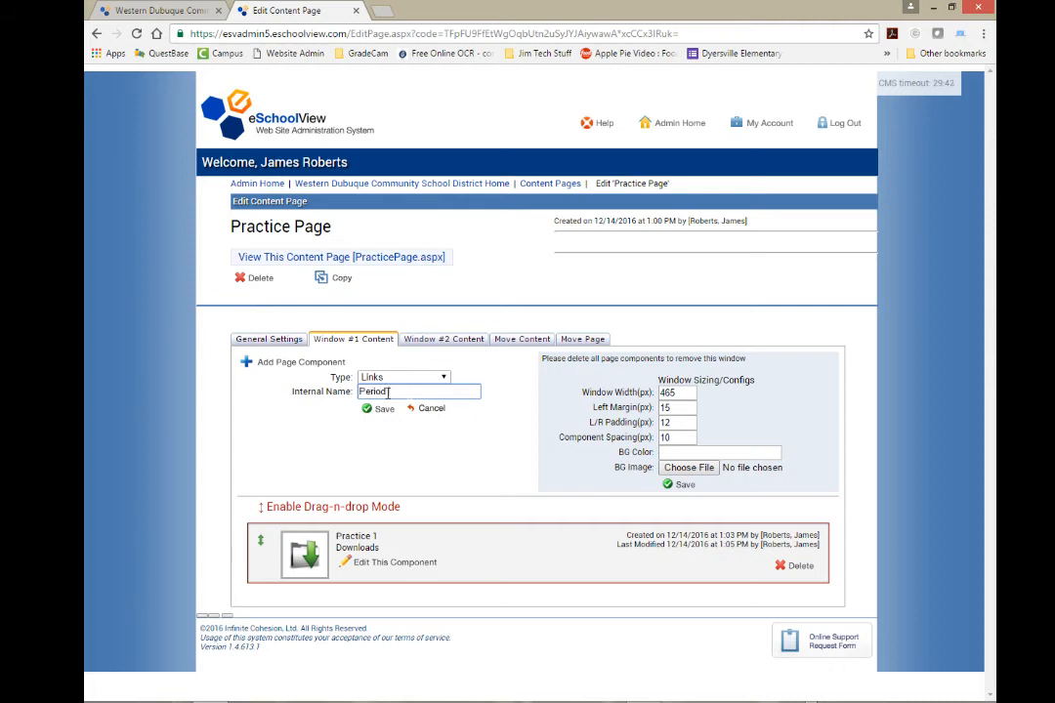
{"action": "left_click", "coordinate": [369, 410]}
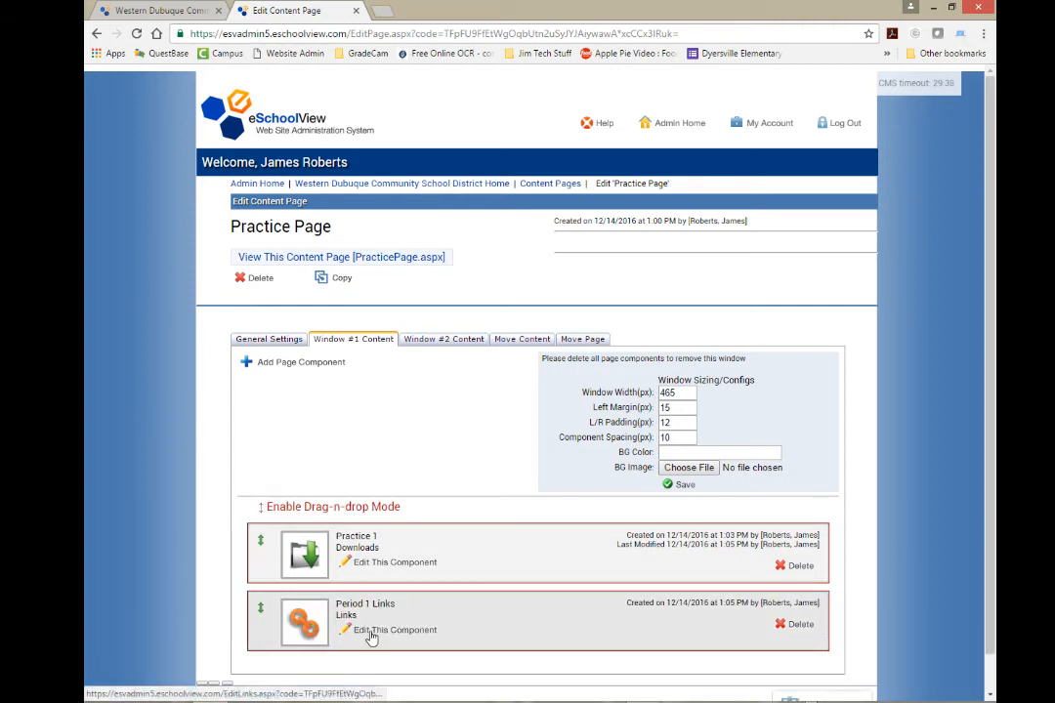
{"action": "left_click", "coordinate": [370, 633]}
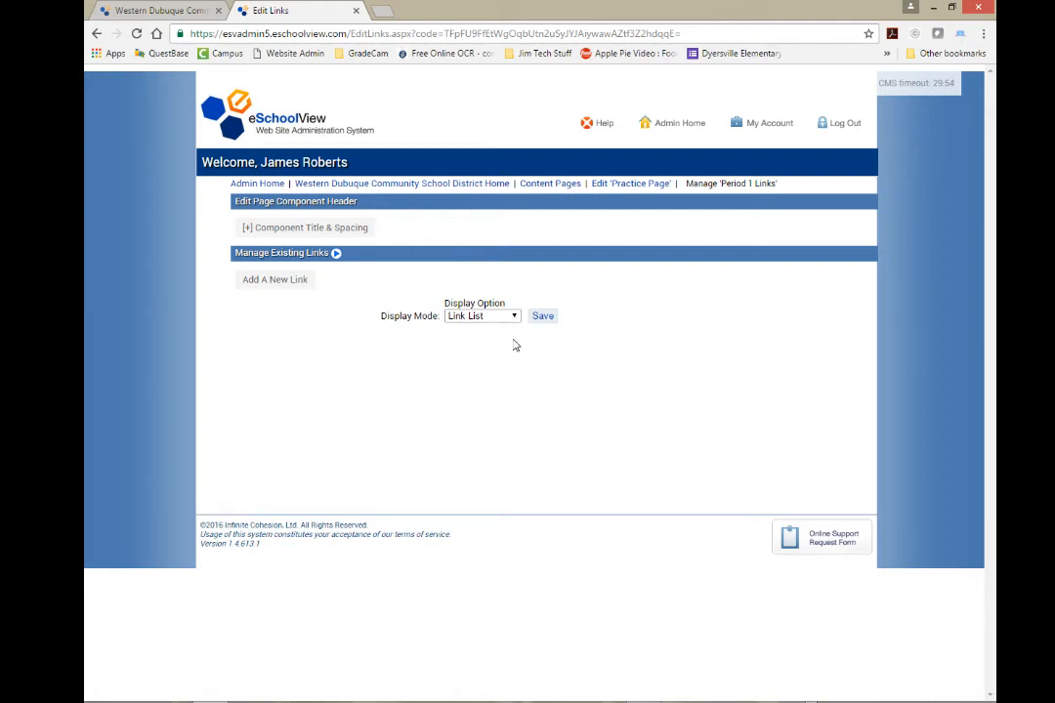
Examine the available display modes for the Period 1 Links component.
{"action": "left_click", "coordinate": [483, 315]}
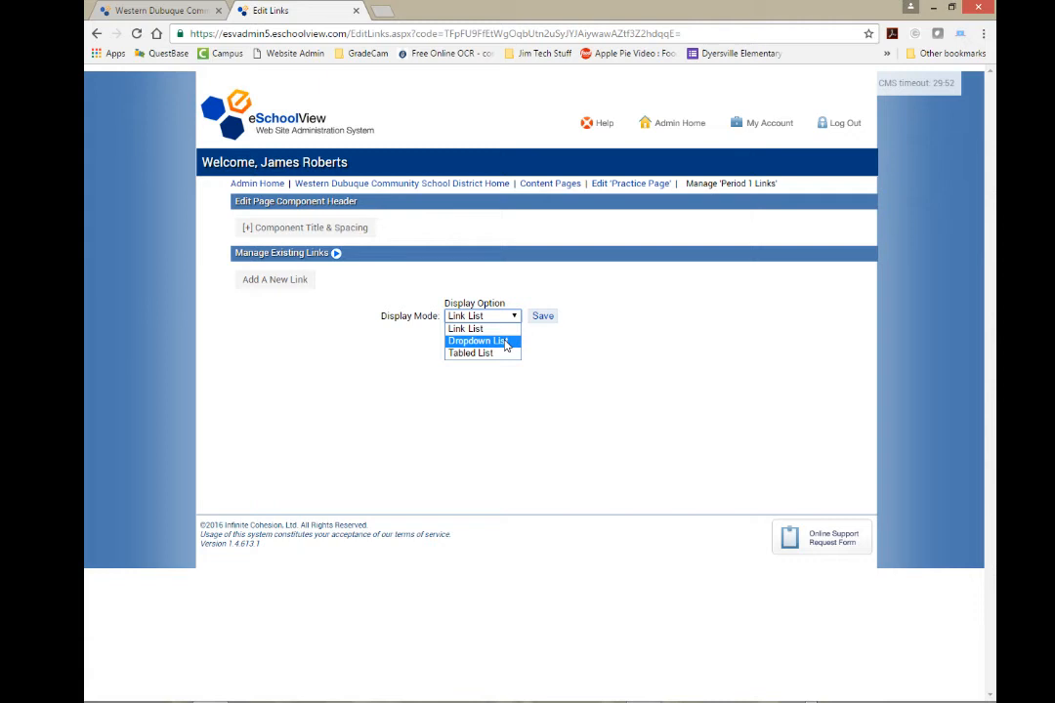
{"action": "left_click", "coordinate": [515, 320]}
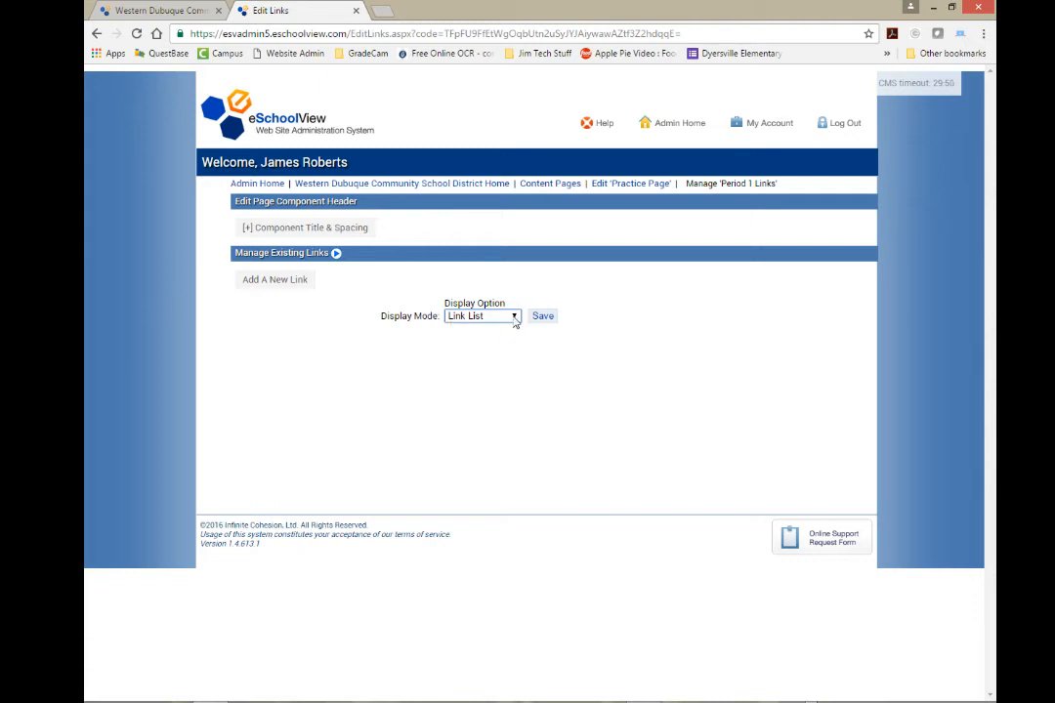
{"action": "left_click", "coordinate": [515, 321]}
{"action": "left_click", "coordinate": [514, 315]}
{"action": "left_click", "coordinate": [514, 315]}
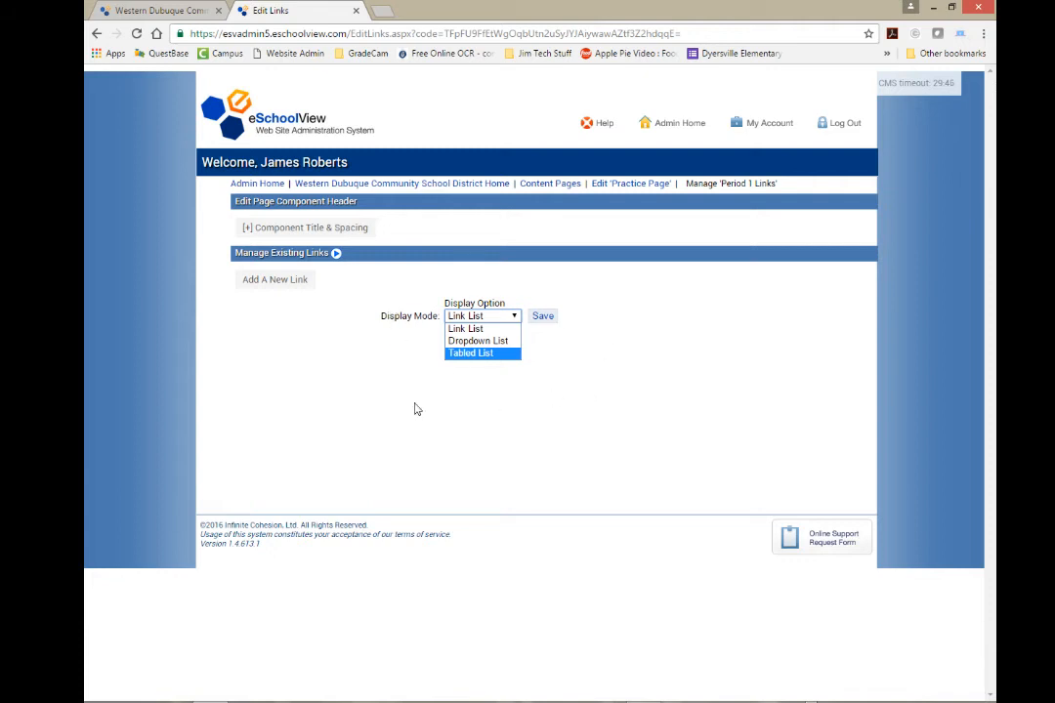
{"action": "left_click", "coordinate": [537, 379]}
{"action": "left_click", "coordinate": [515, 319]}
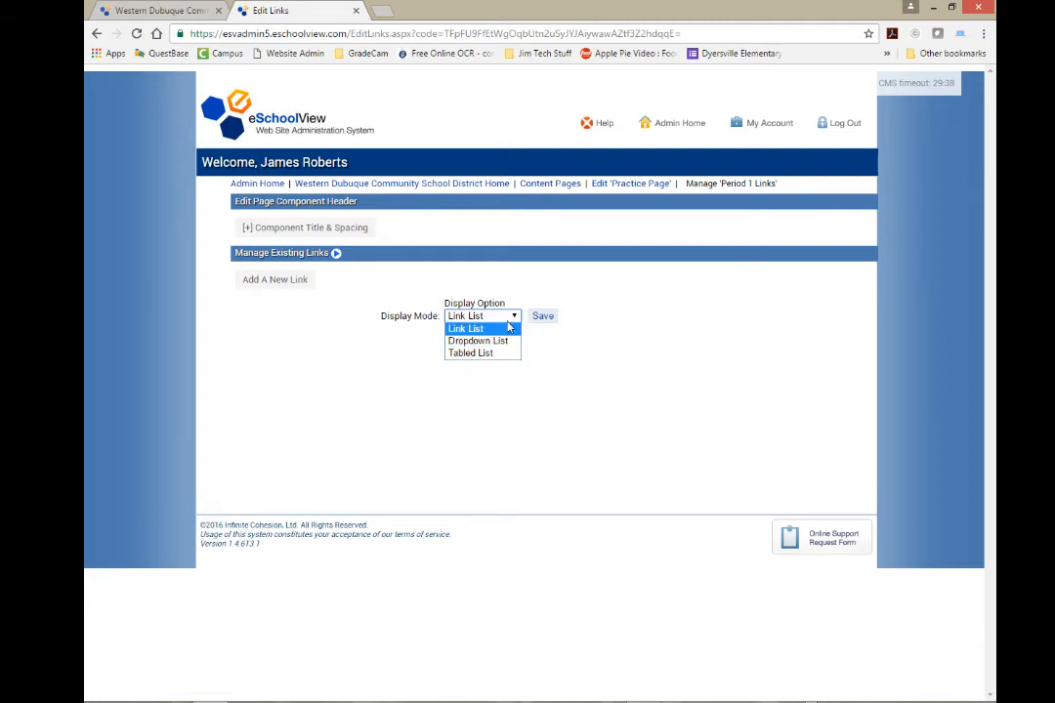
{"action": "left_click", "coordinate": [549, 347]}
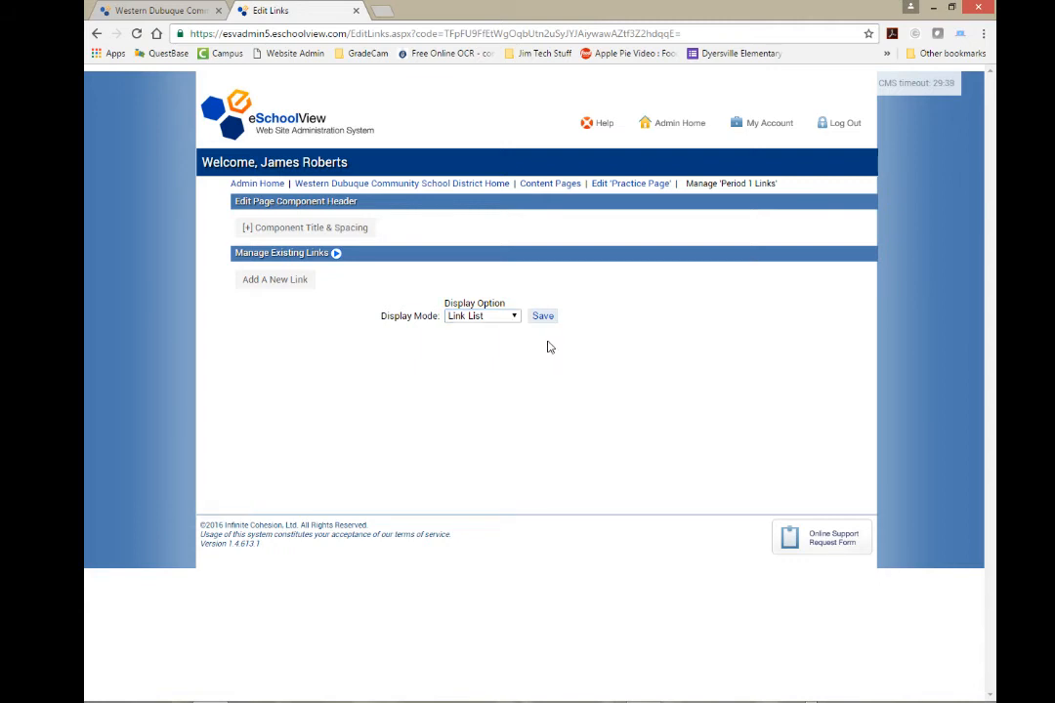
Start a new link in the Period 1 Links component and open youtube.com in a new browser window.
{"action": "left_click", "coordinate": [293, 281]}
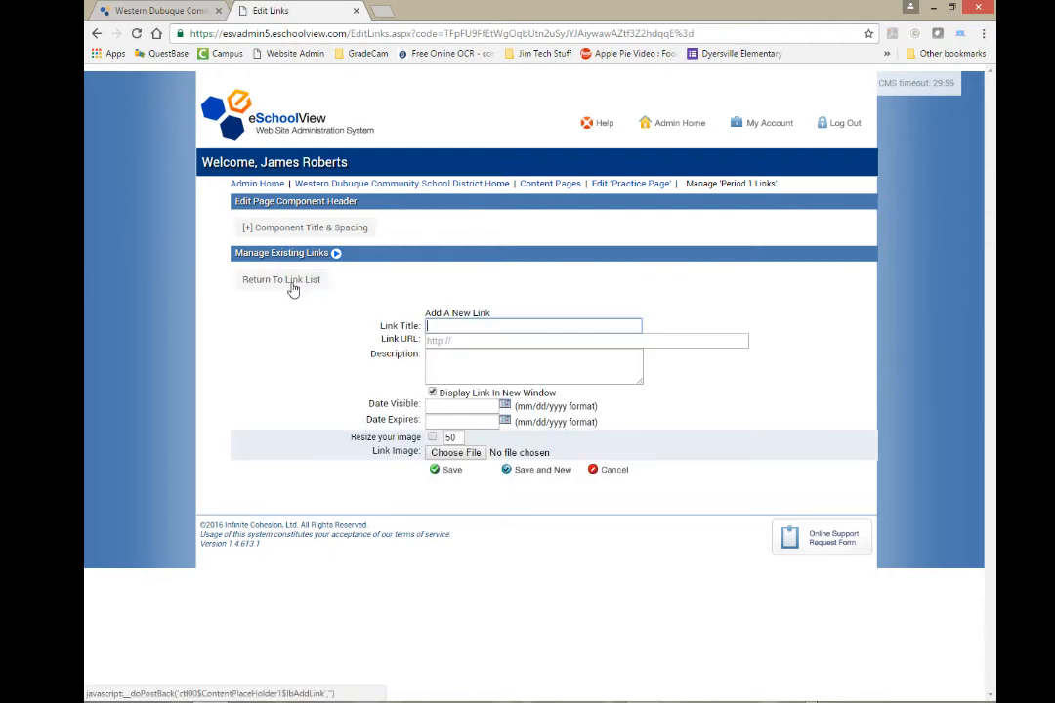
{"action": "left_click", "coordinate": [442, 326]}
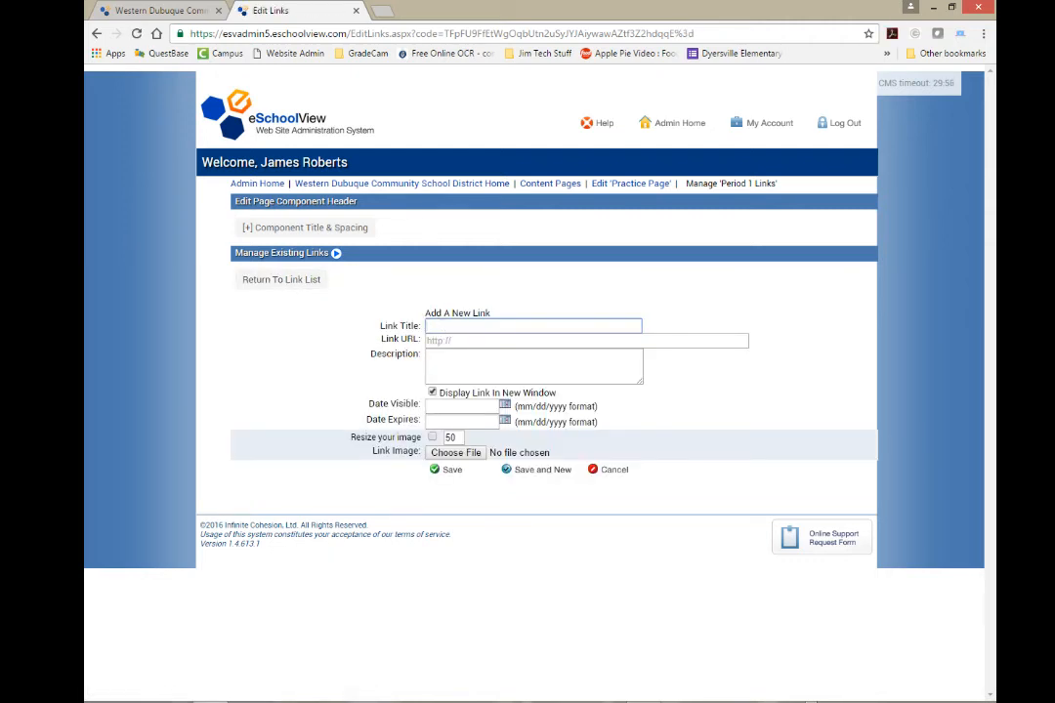
{"action": "right_click", "coordinate": [211, 700]}
{"action": "left_click", "coordinate": [191, 647]}
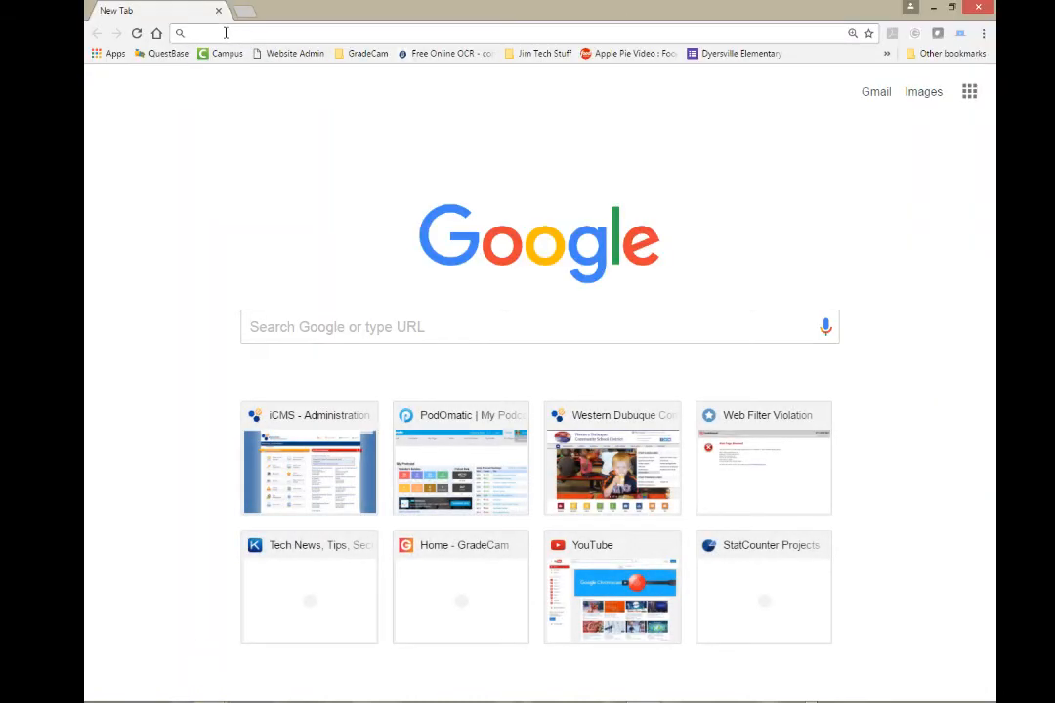
{"action": "type", "text": "youtube.com"}
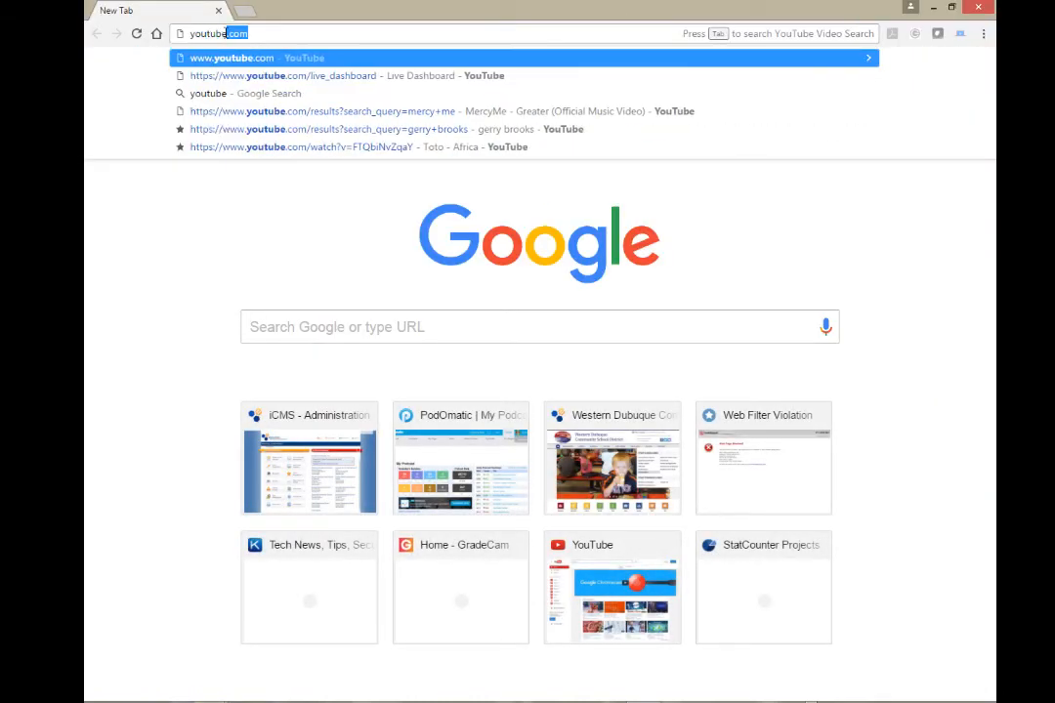
{"action": "key", "text": "Return"}
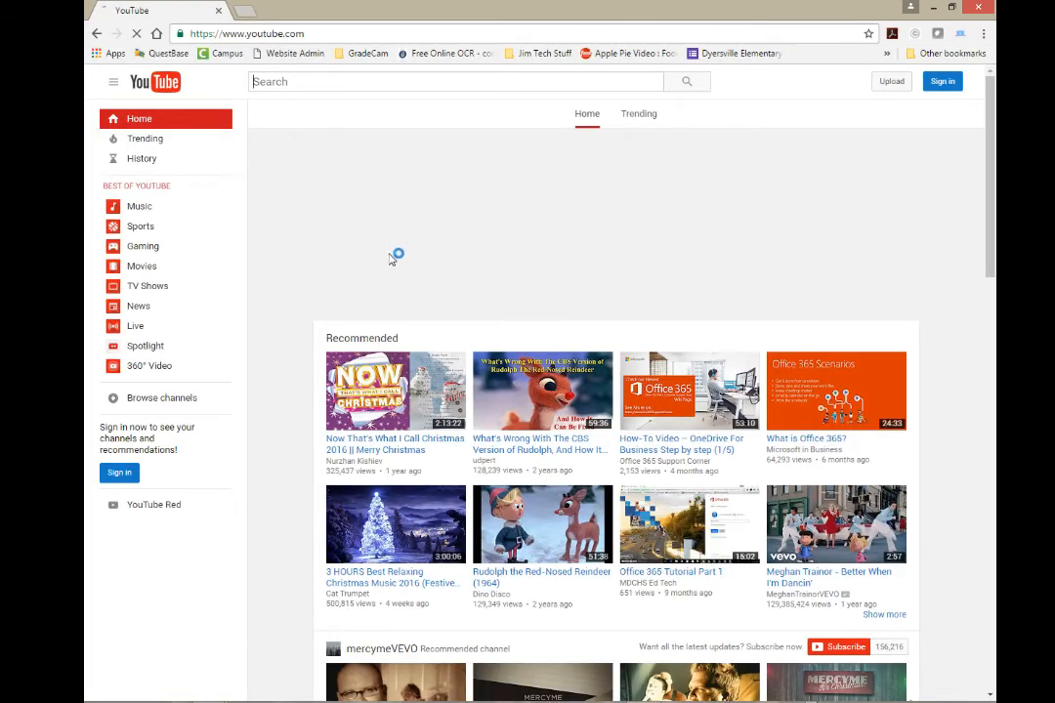
Browse the YouTube home page and open the video "What's Wrong With The CBS Version of Rudolph, And How It Can Be Fixed".
{"action": "scroll", "coordinate": [401, 358], "scroll_direction": "down", "scroll_amount": 3}
{"action": "scroll", "coordinate": [401, 362], "scroll_direction": "down", "scroll_amount": 4}
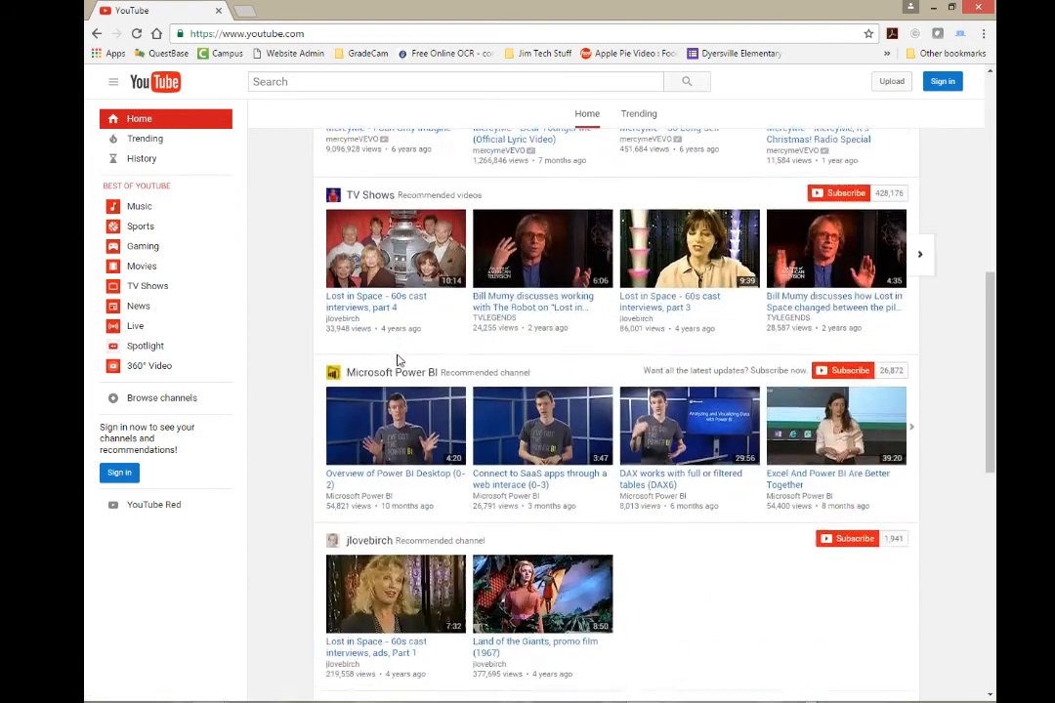
{"action": "scroll", "coordinate": [399, 358], "scroll_direction": "down", "scroll_amount": 2}
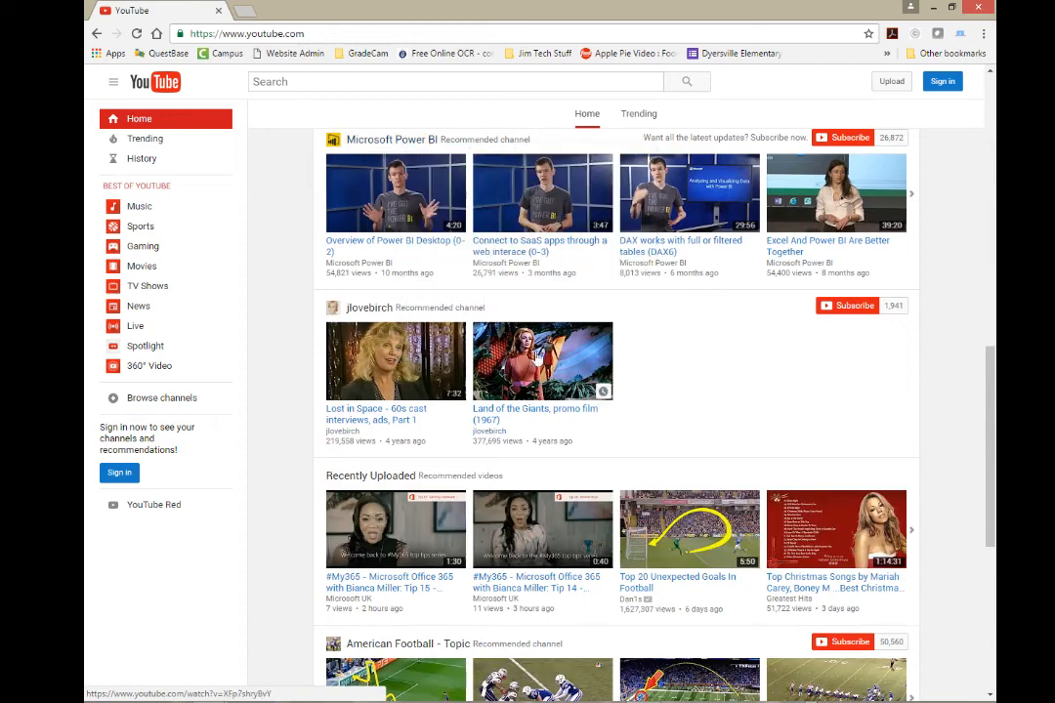
{"action": "scroll", "coordinate": [642, 372], "scroll_direction": "up", "scroll_amount": 4}
{"action": "scroll", "coordinate": [630, 405], "scroll_direction": "up", "scroll_amount": 3}
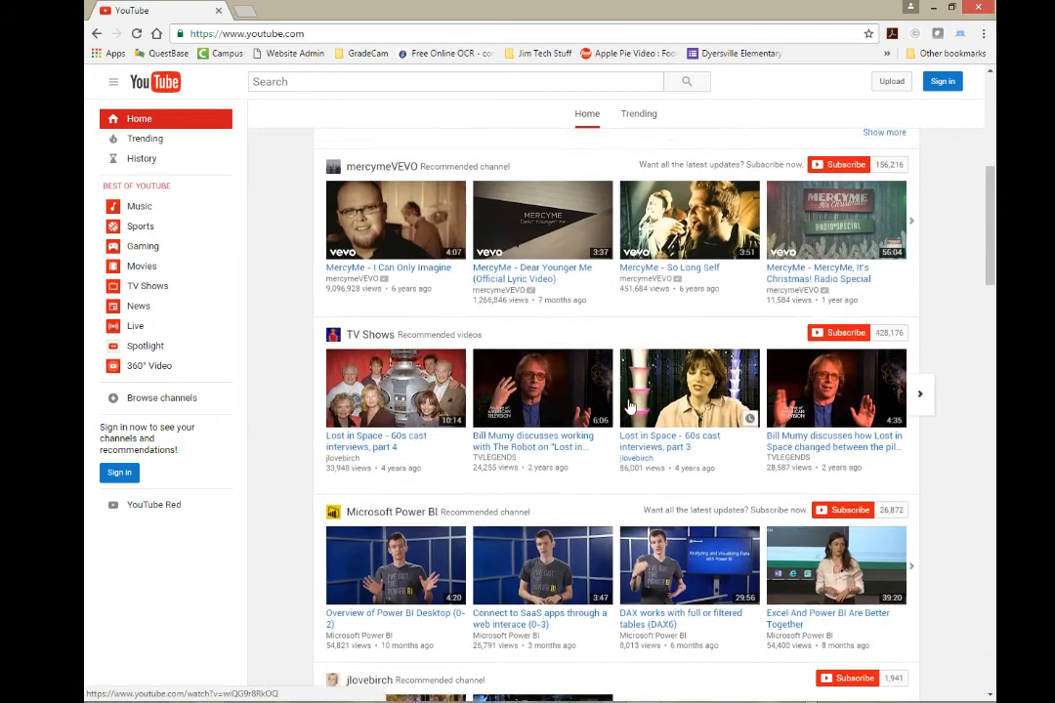
{"action": "scroll", "coordinate": [618, 418], "scroll_direction": "up", "scroll_amount": 1}
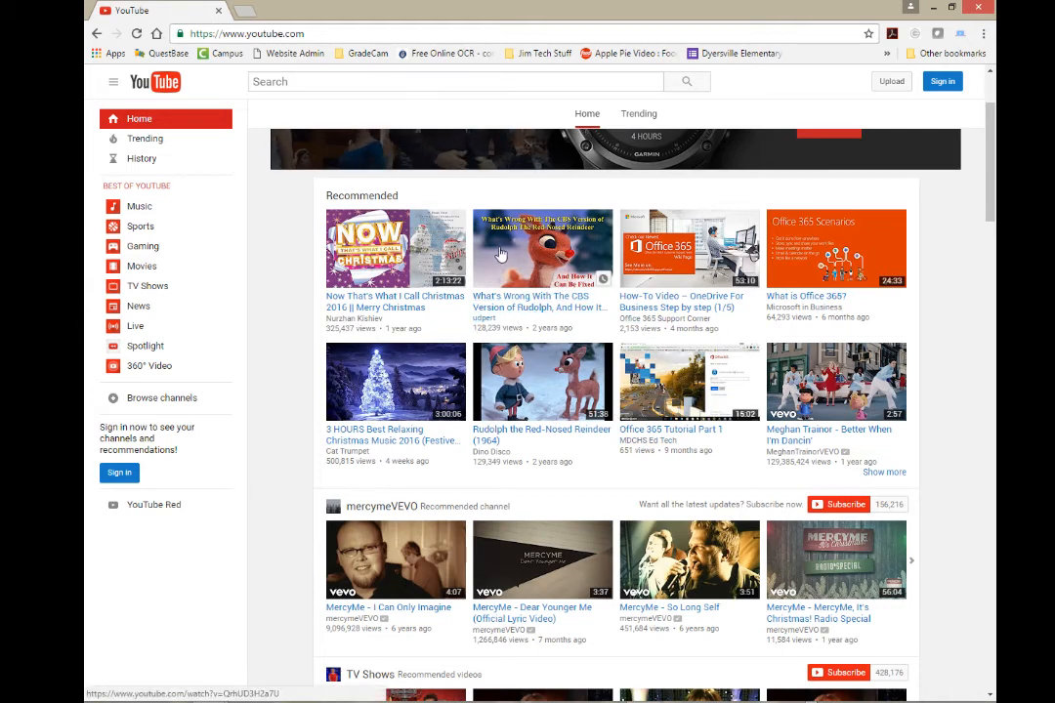
{"action": "scroll", "coordinate": [497, 240], "scroll_direction": "up", "scroll_amount": 2}
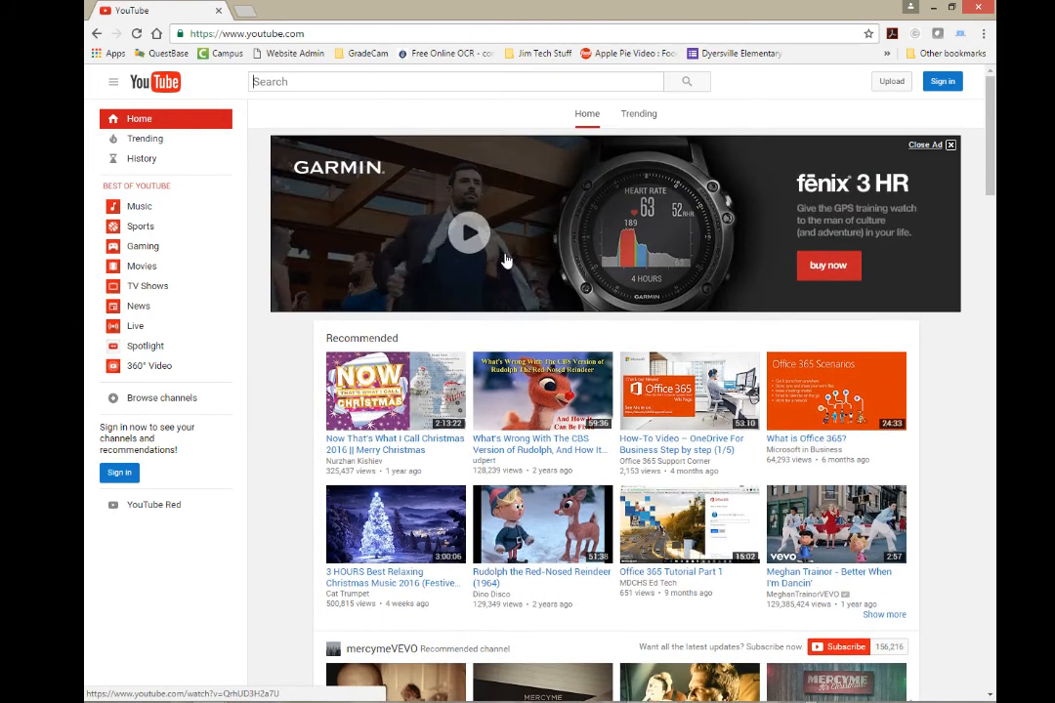
{"action": "left_click", "coordinate": [540, 454]}
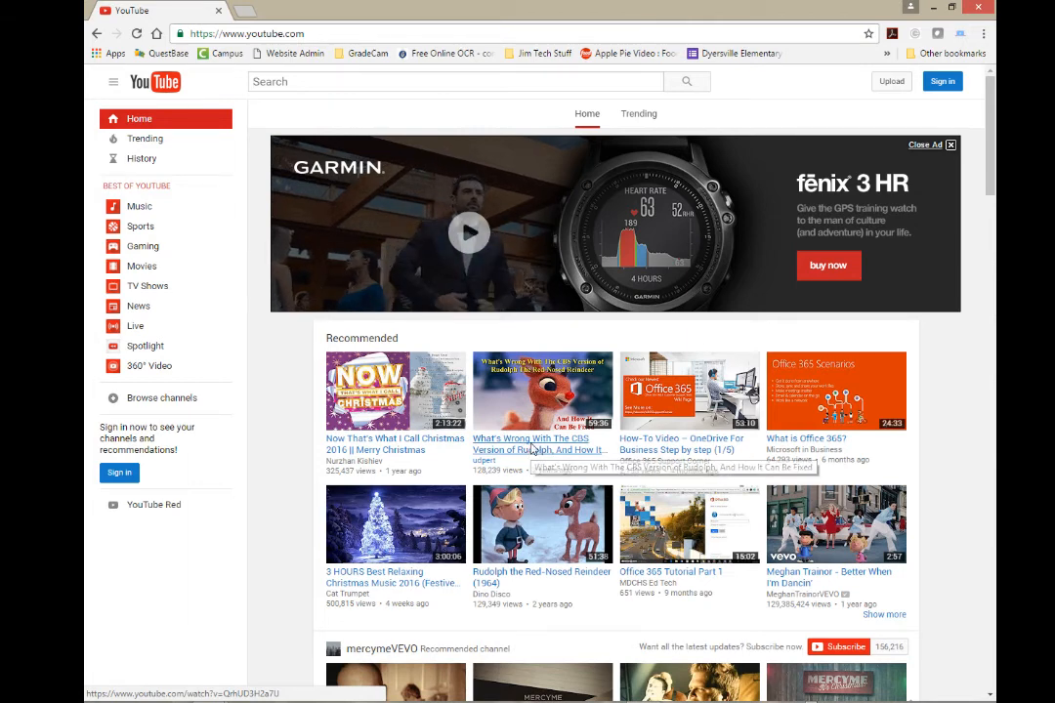
{"action": "left_click", "coordinate": [532, 447]}
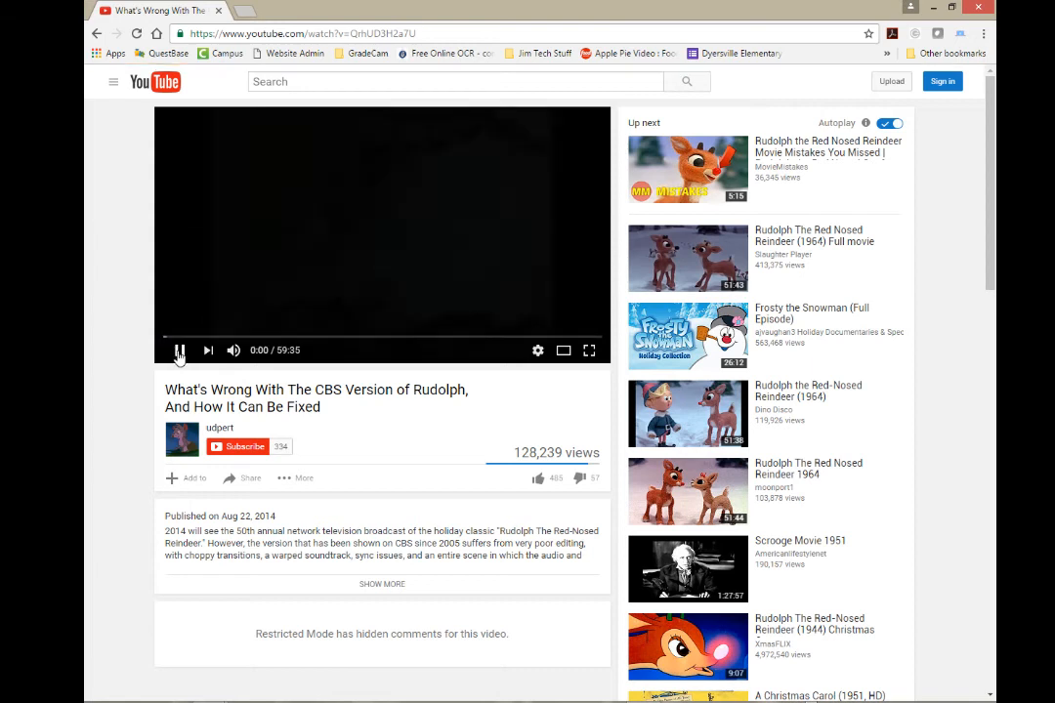
Pause the Rudolph video on YouTube and copy its page address.
{"action": "left_click", "coordinate": [179, 349]}
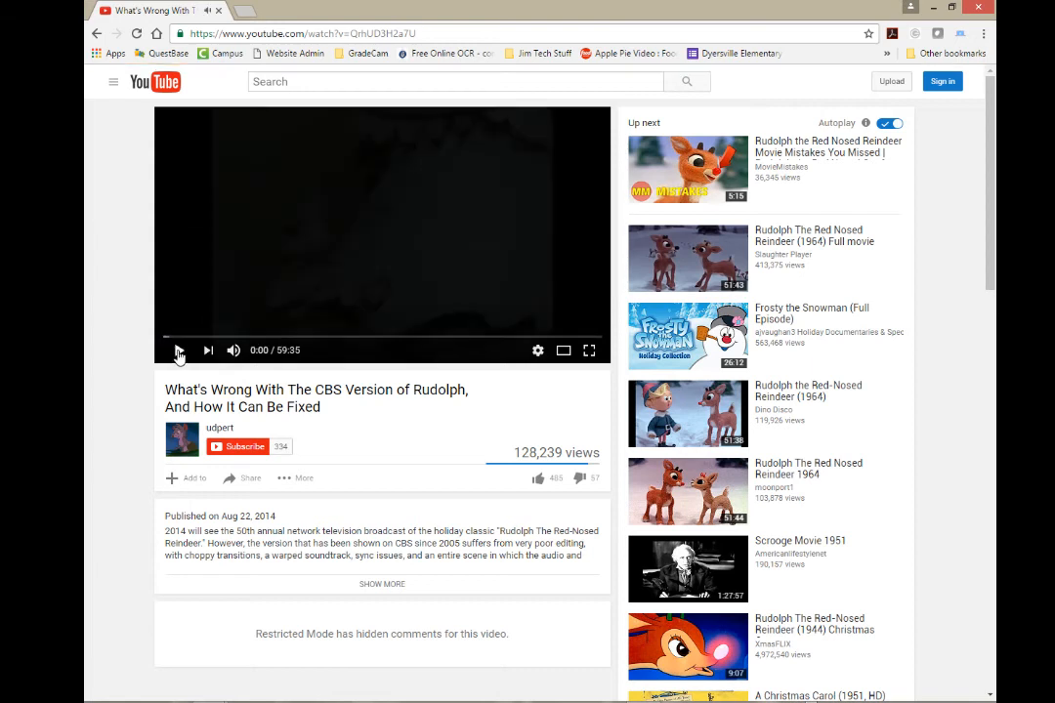
{"action": "left_click", "coordinate": [285, 33]}
{"action": "right_click", "coordinate": [300, 37]}
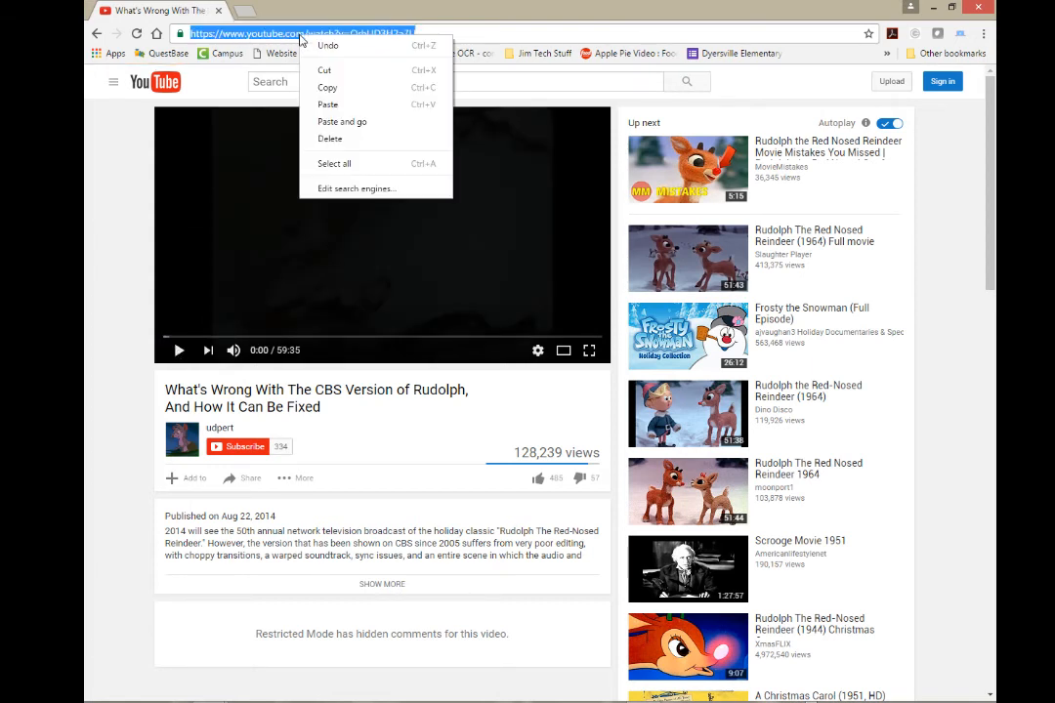
{"action": "left_click", "coordinate": [332, 91]}
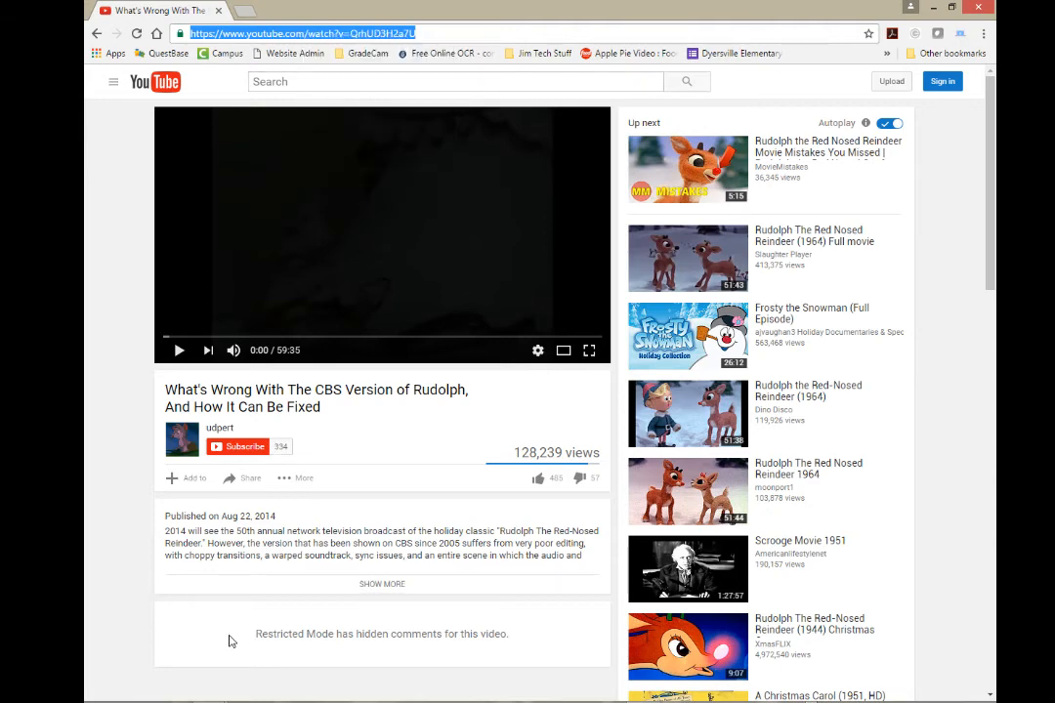
Return to the eSchoolView window, paste the copied video address as the new link's URL, title it "Rudolph Mistakes" and save it.
{"action": "mouse_move", "coordinate": [222, 700]}
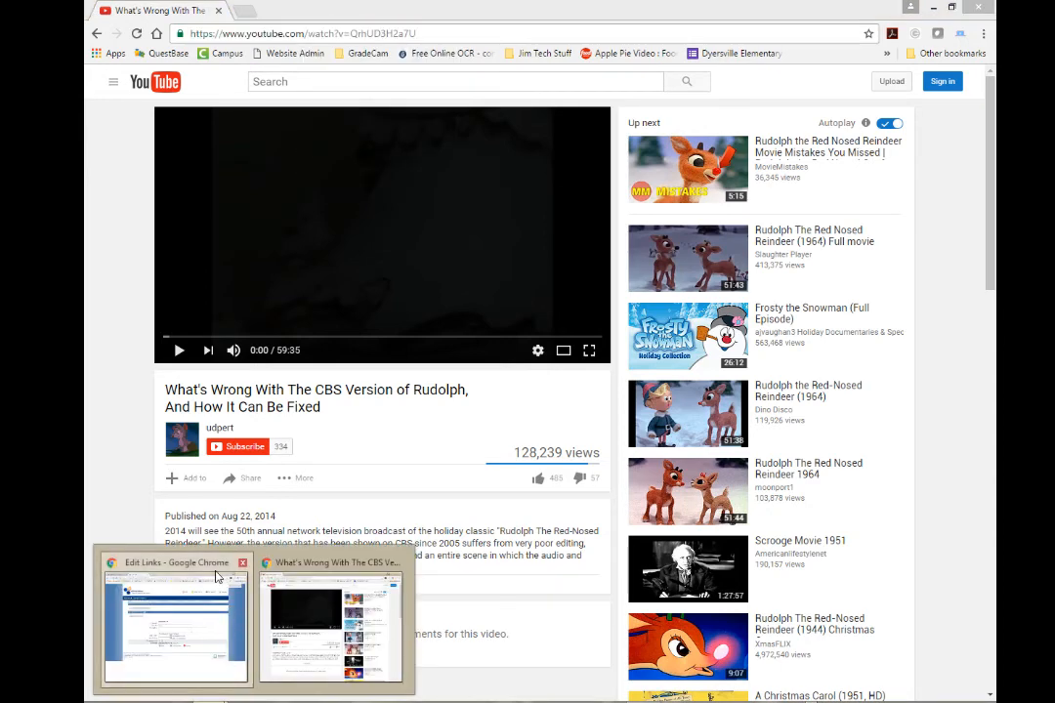
{"action": "left_click", "coordinate": [235, 610]}
{"action": "left_click", "coordinate": [440, 341]}
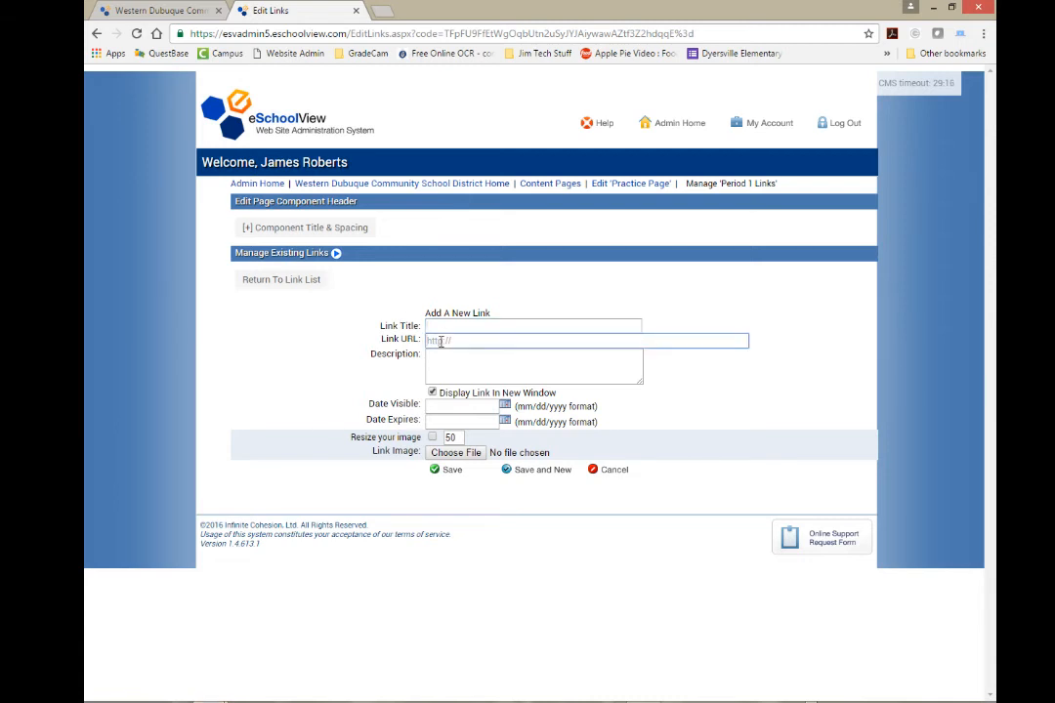
{"action": "right_click", "coordinate": [440, 340]}
{"action": "left_click", "coordinate": [477, 428]}
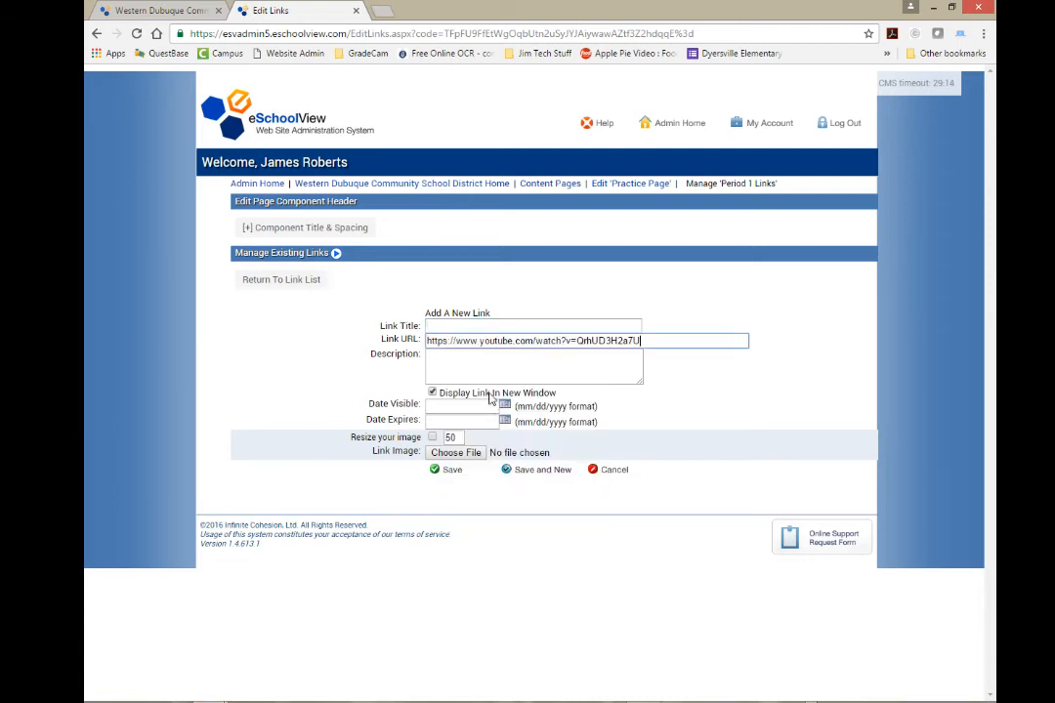
{"action": "left_click", "coordinate": [462, 325]}
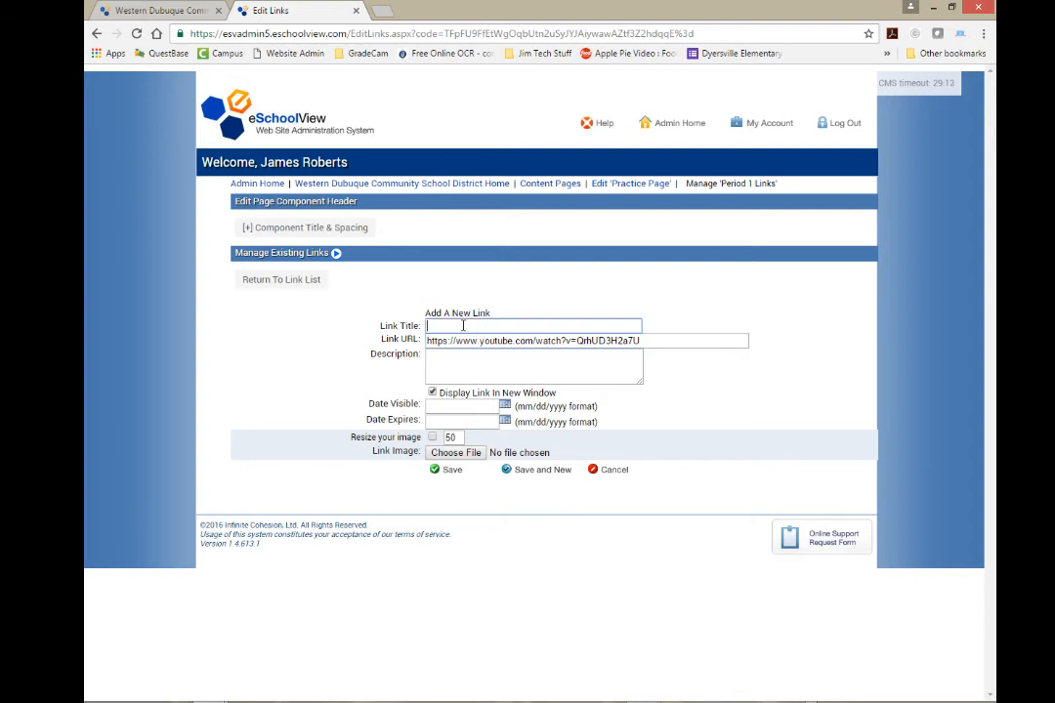
{"action": "type", "text": "Rudolph Mistakes"}
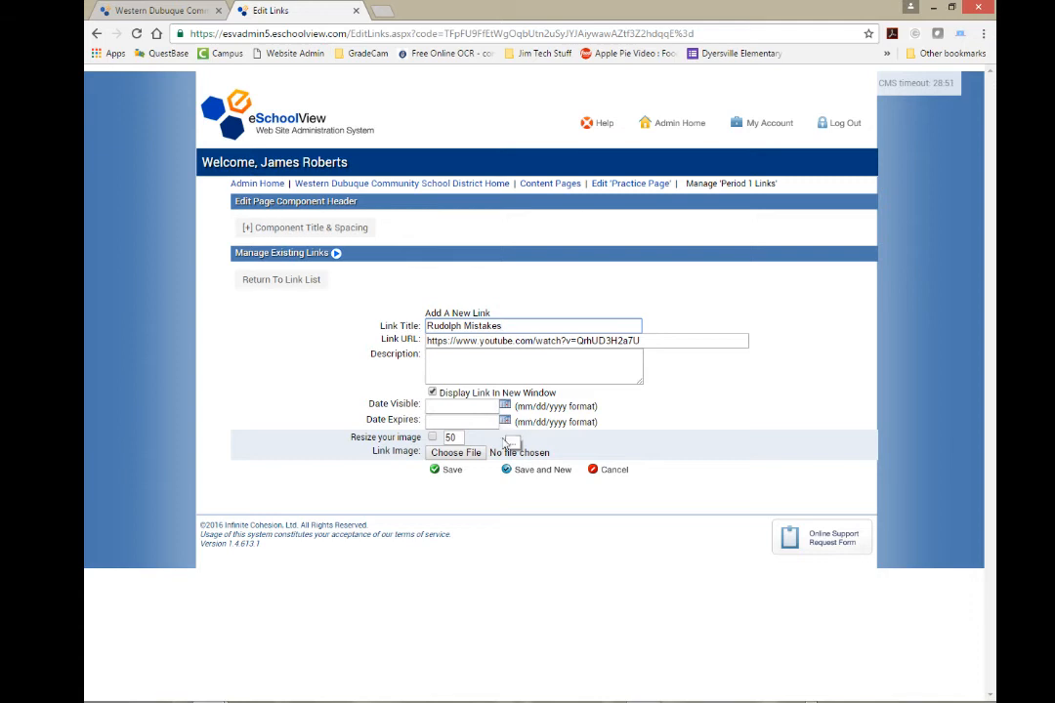
{"action": "left_click", "coordinate": [437, 471]}
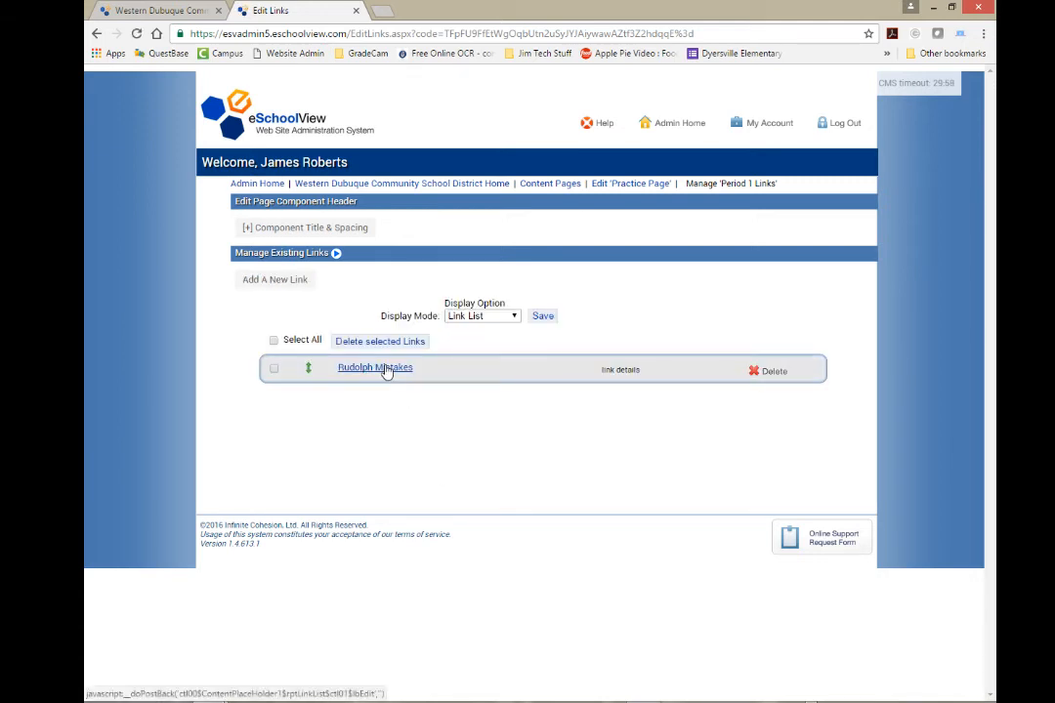
View the live Practice Page from its page editor and test the Rudolph Mistakes link, closing the video page it opens.
{"action": "left_click", "coordinate": [622, 185]}
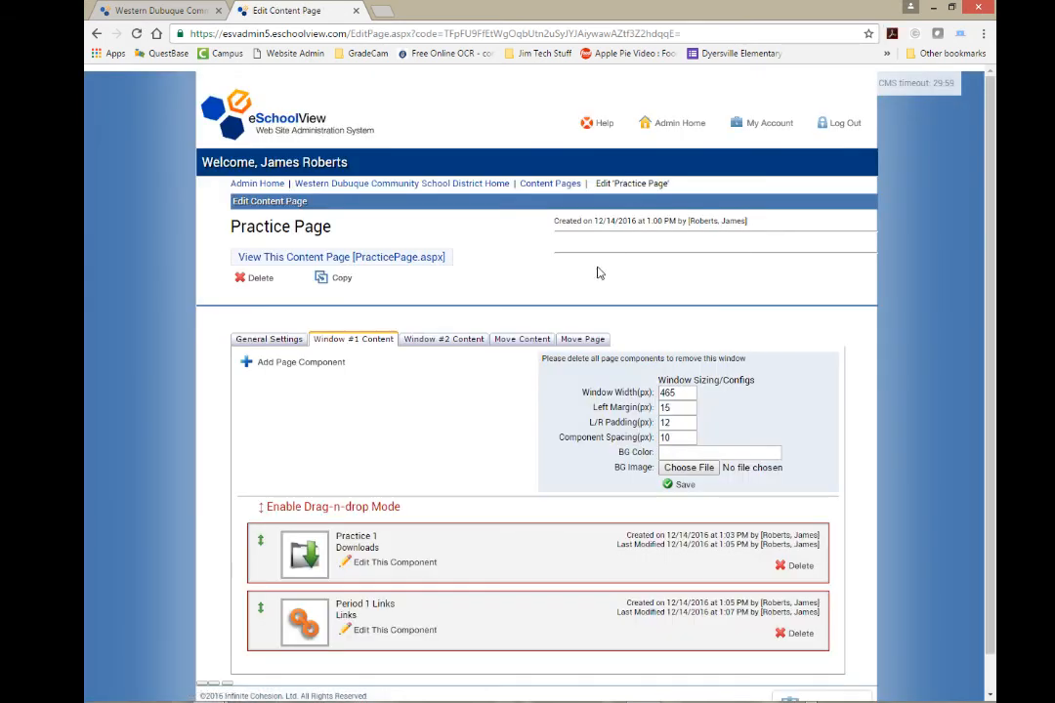
{"action": "left_click", "coordinate": [329, 260]}
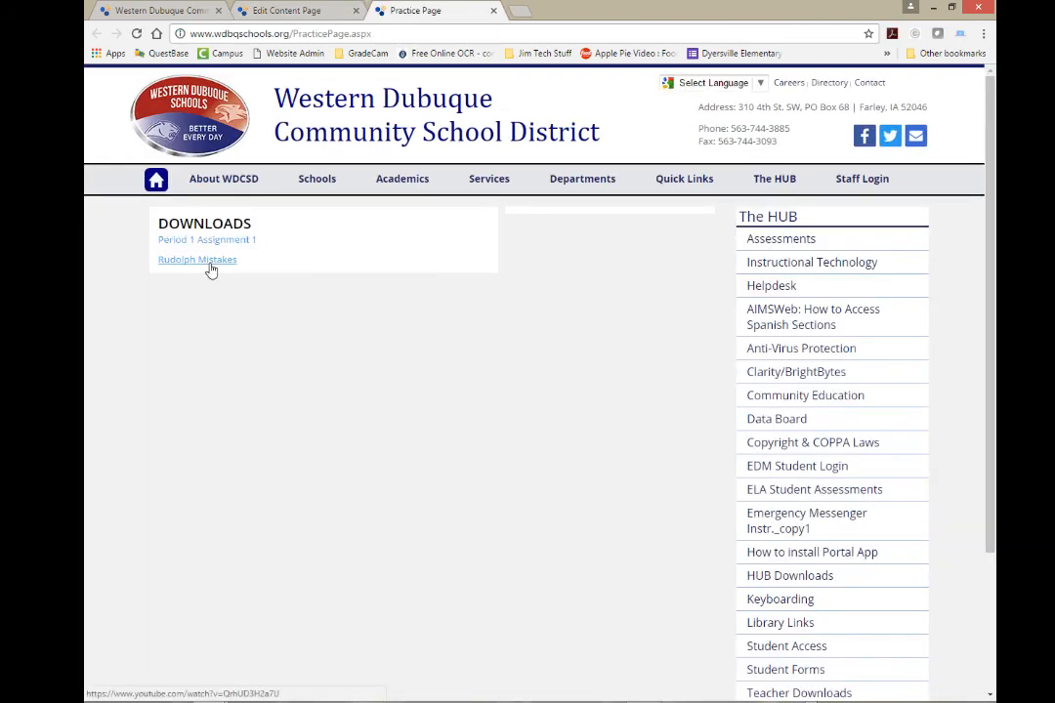
{"action": "left_click", "coordinate": [209, 268]}
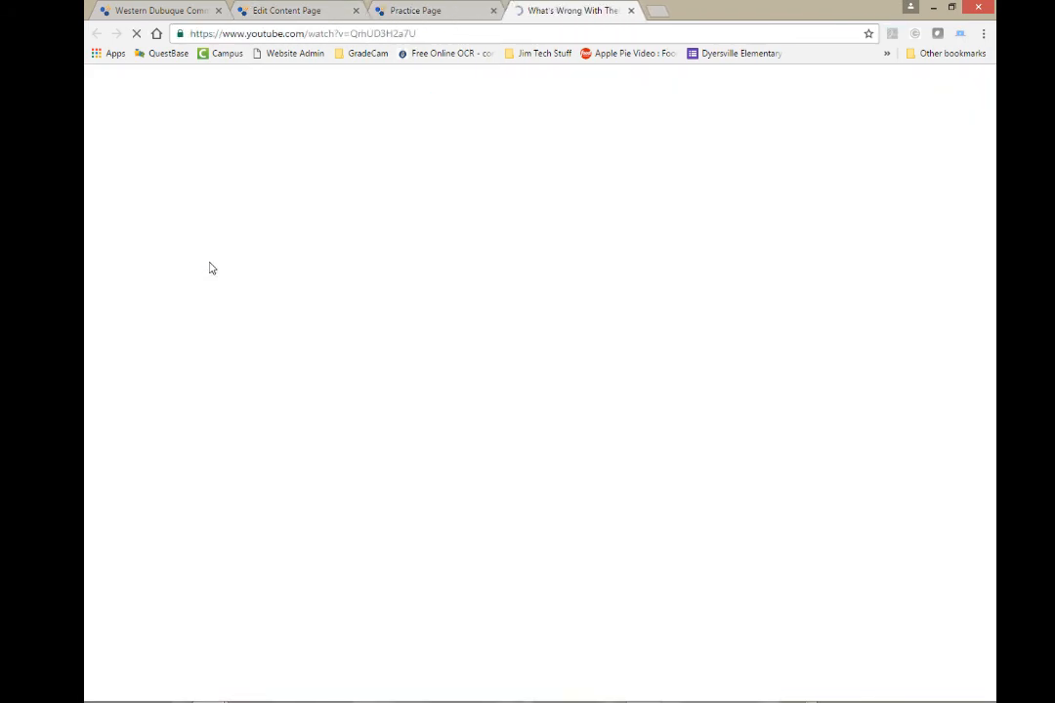
{"action": "left_click", "coordinate": [631, 10]}
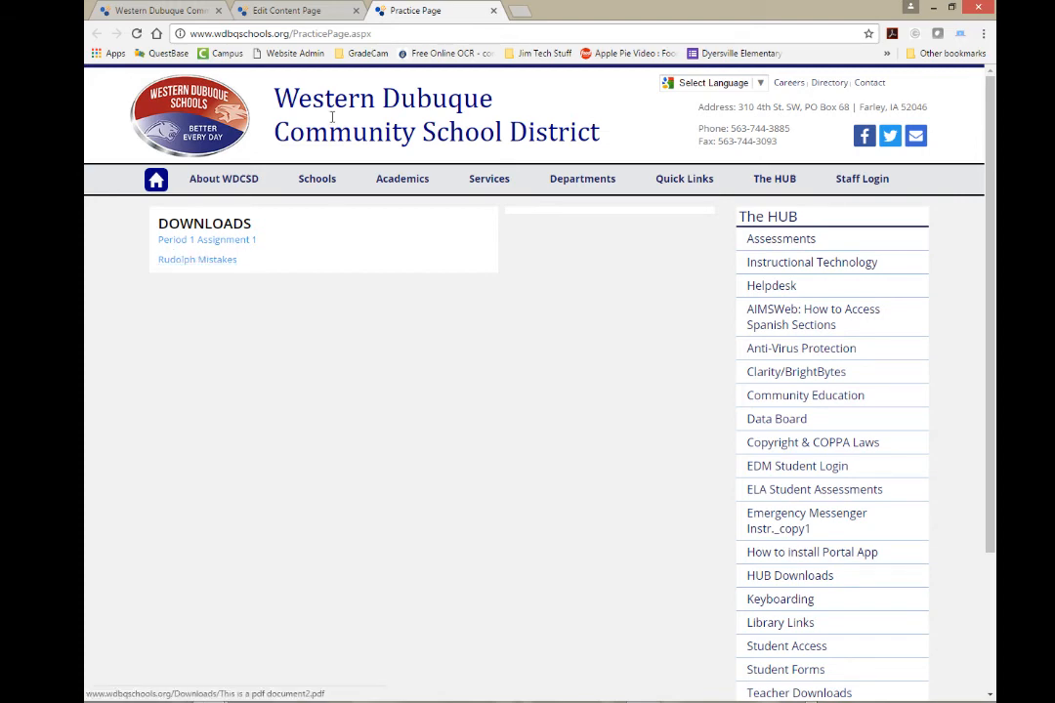
Reopen the Period 1 Links component in the page editor, show its component title with the text "Links" and save.
{"action": "left_click", "coordinate": [276, 16]}
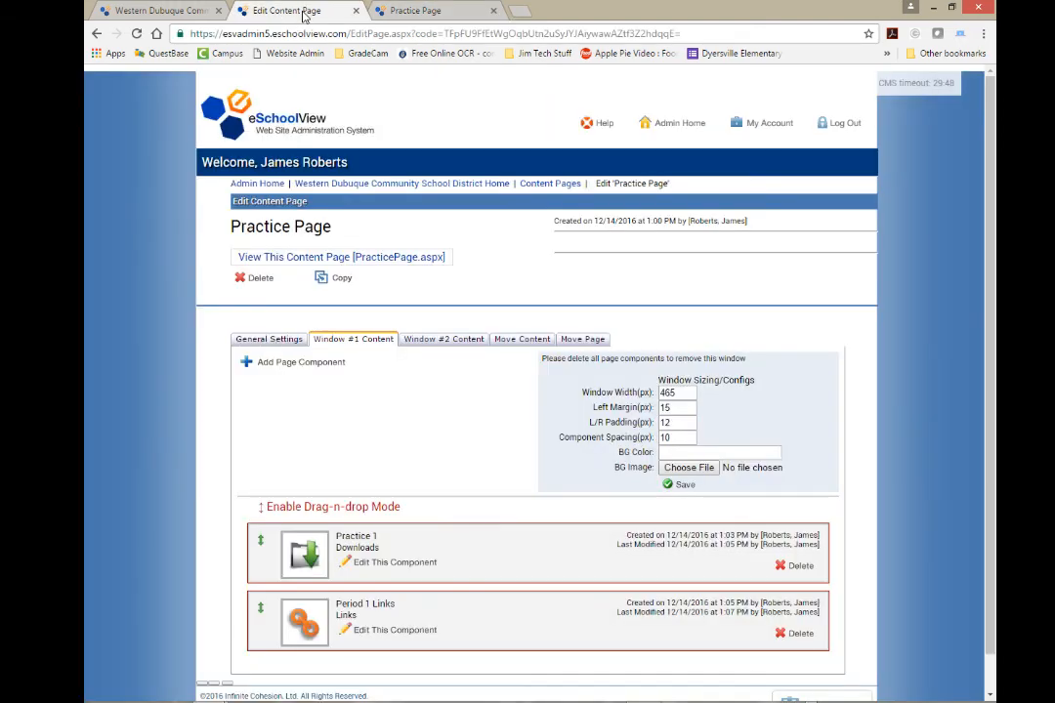
{"action": "left_click", "coordinate": [391, 633]}
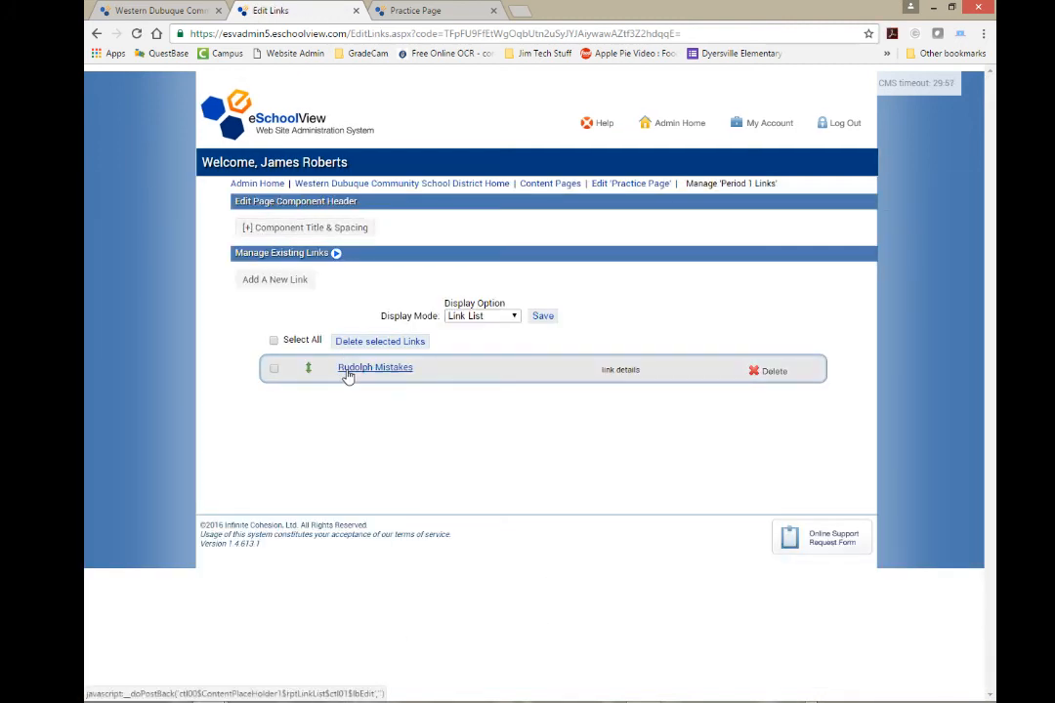
{"action": "left_click", "coordinate": [254, 231]}
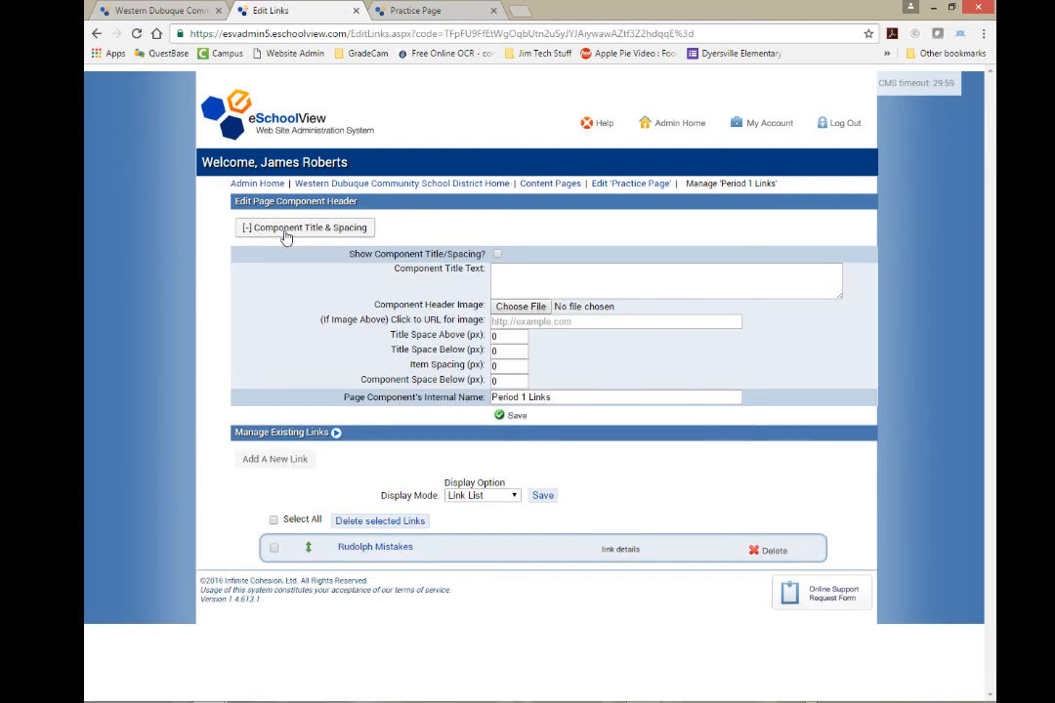
{"action": "left_click", "coordinate": [503, 269]}
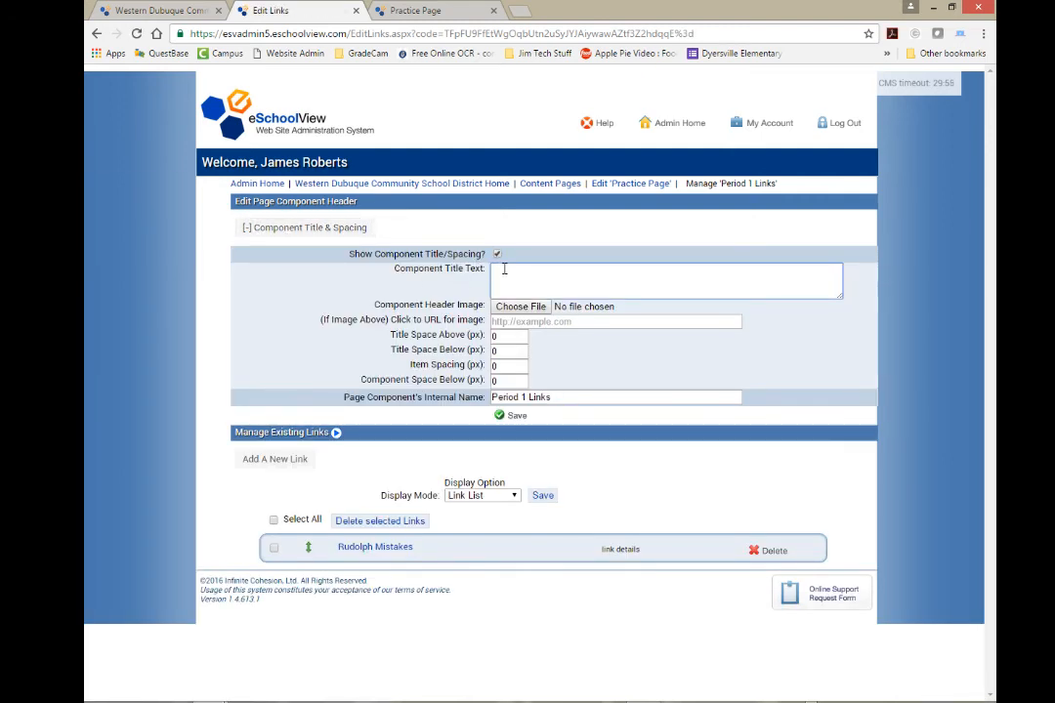
{"action": "left_click", "coordinate": [503, 417]}
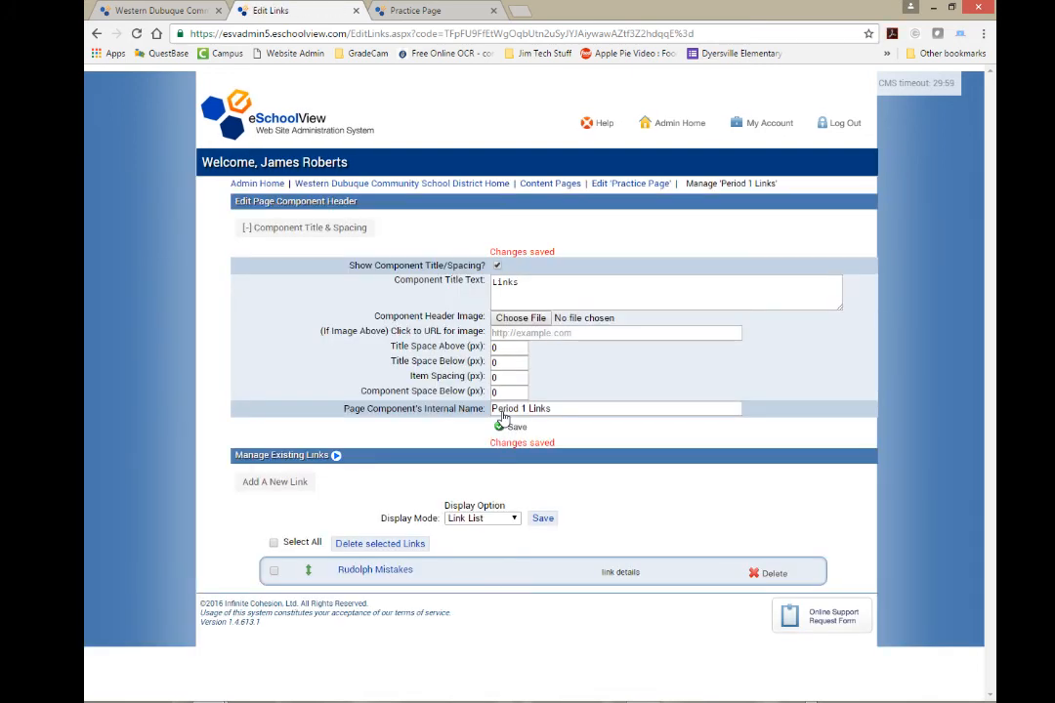
View the live Practice Page to check the Links heading, and return to the page editor.
{"action": "left_click", "coordinate": [632, 186]}
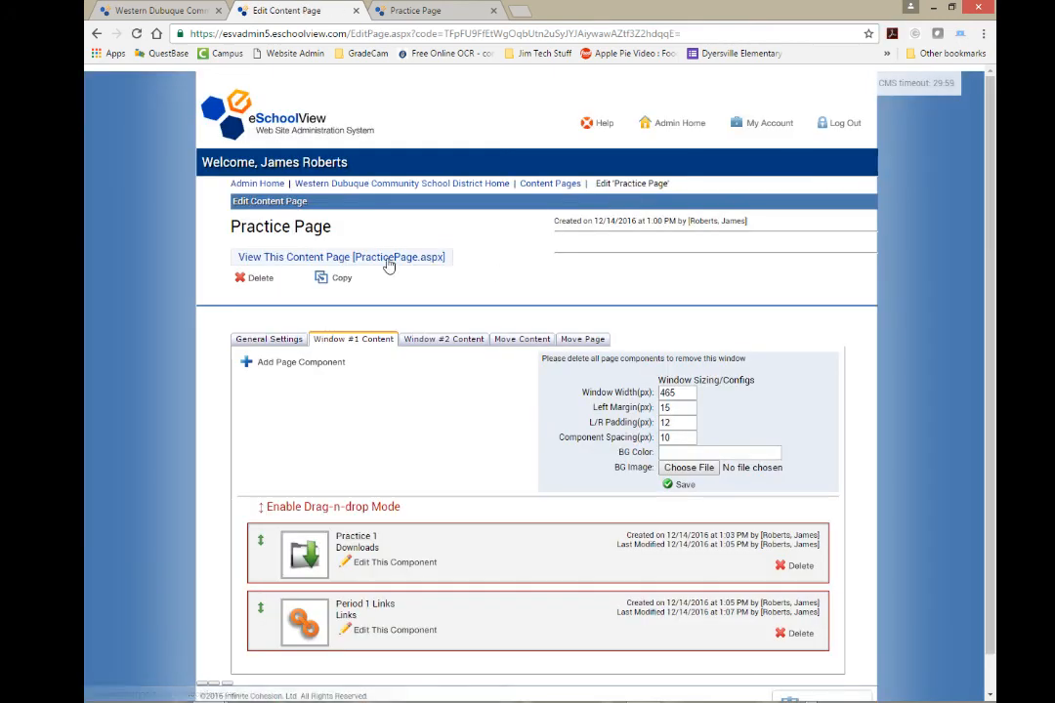
{"action": "left_click", "coordinate": [357, 258]}
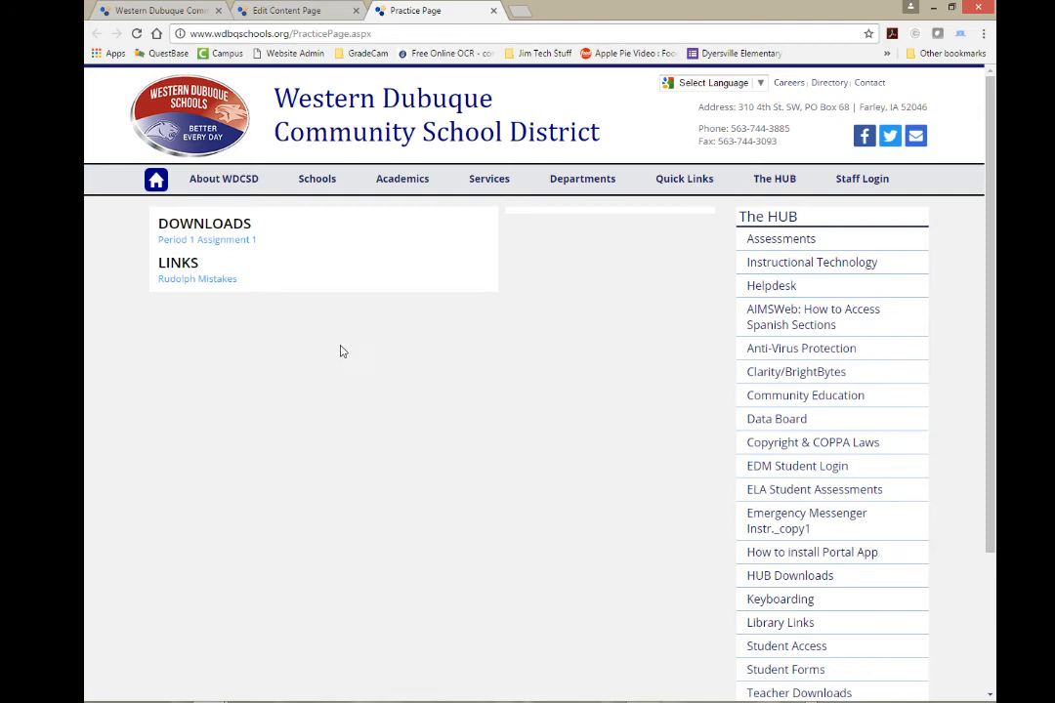
{"action": "left_click", "coordinate": [261, 14]}
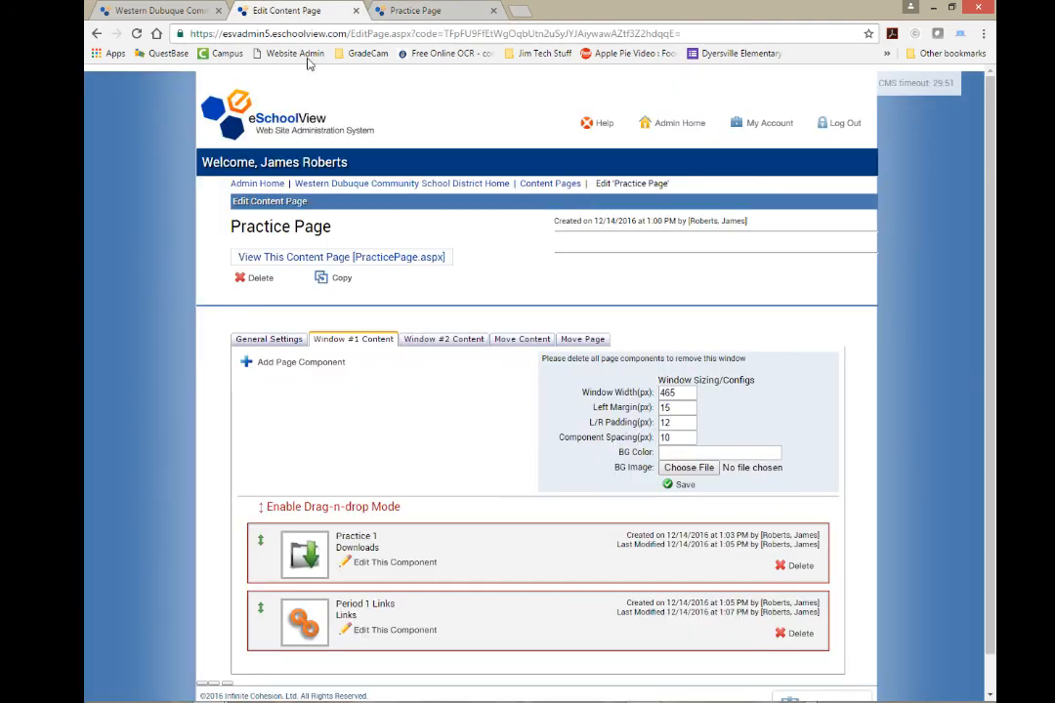
Add a Script Window component with the internal name "Videos" to Window #1 and open it for editing.
{"action": "left_click", "coordinate": [247, 363]}
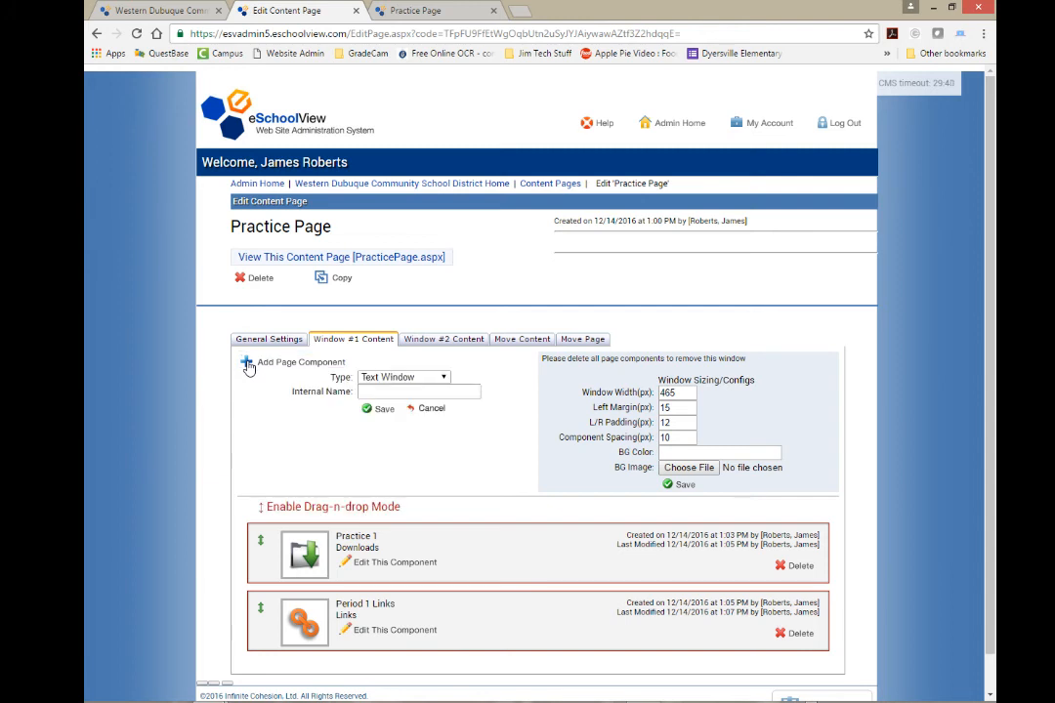
{"action": "left_click", "coordinate": [441, 378]}
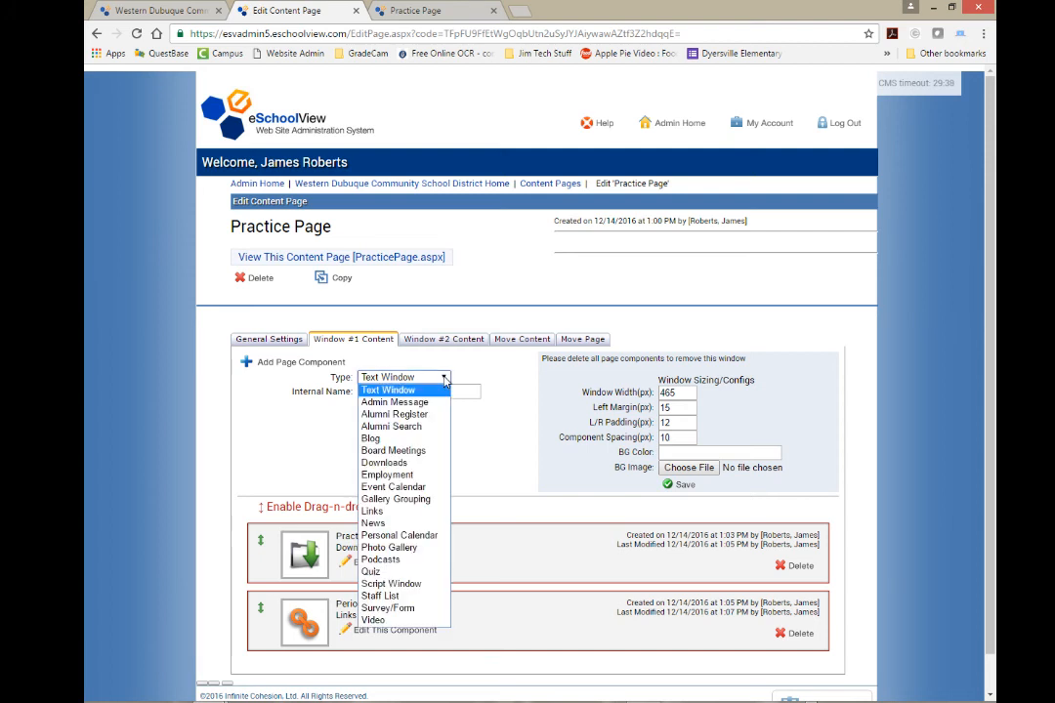
{"action": "left_click", "coordinate": [417, 585]}
{"action": "left_click", "coordinate": [381, 392]}
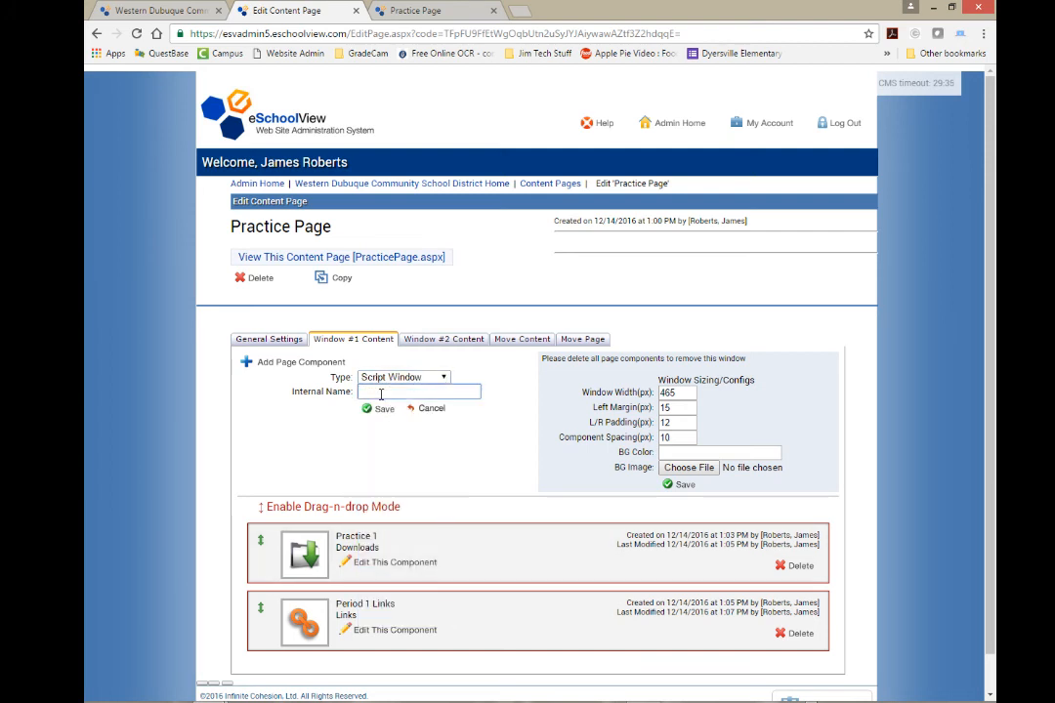
{"action": "type", "text": "Videos"}
{"action": "left_click", "coordinate": [381, 409]}
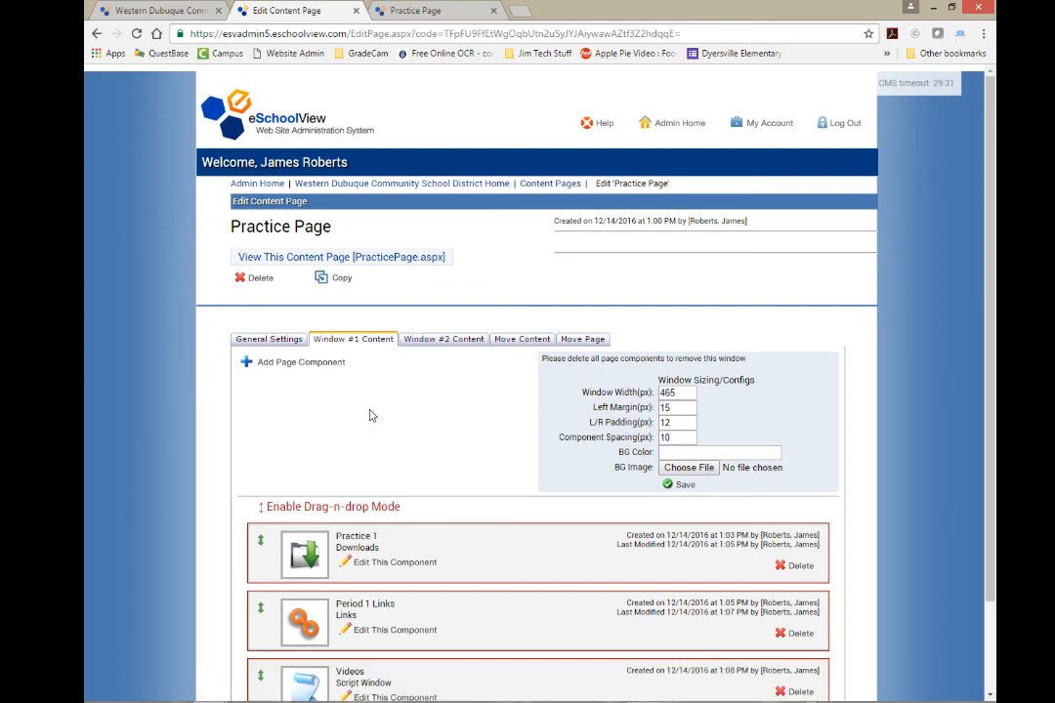
{"action": "scroll", "coordinate": [395, 506], "scroll_direction": "down", "scroll_amount": 1}
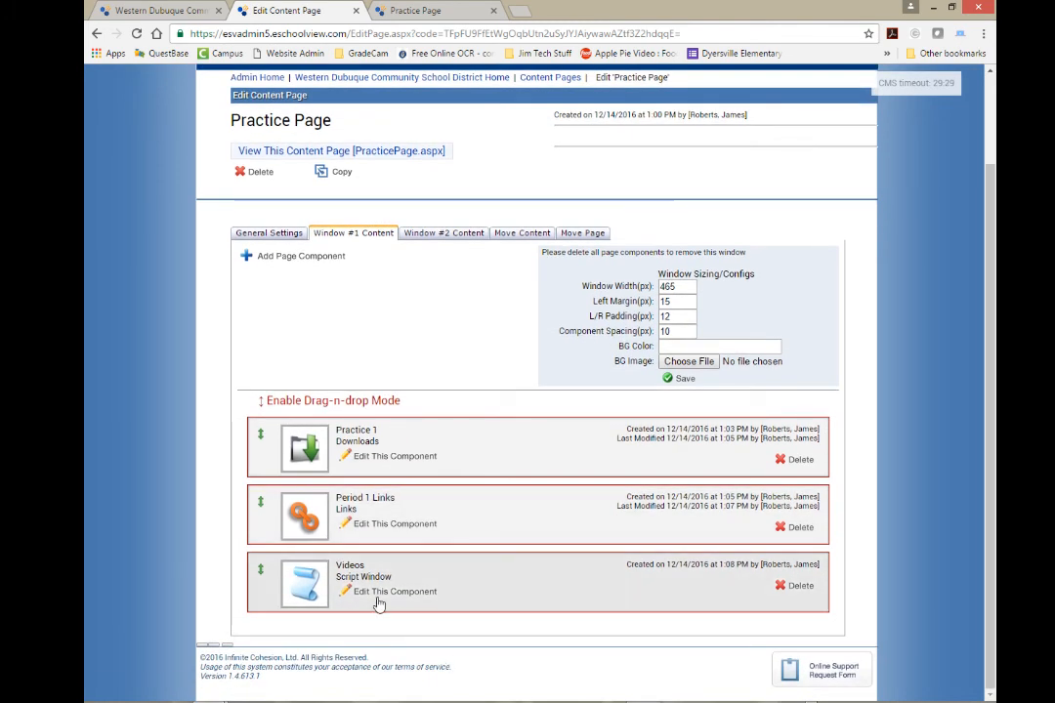
{"action": "left_click", "coordinate": [375, 595]}
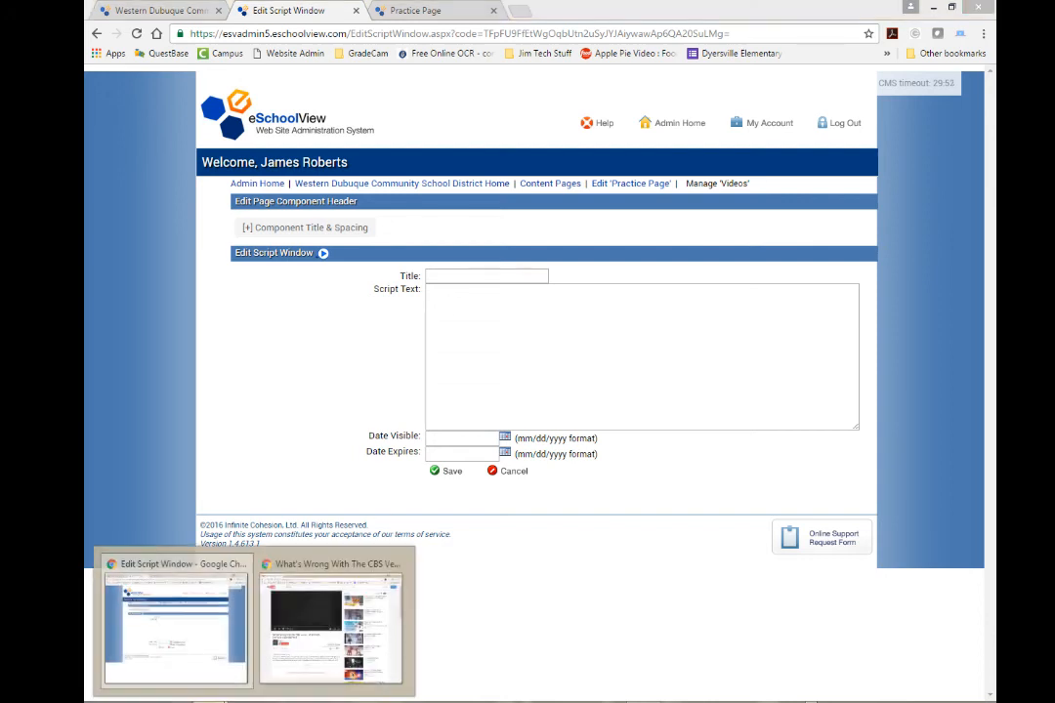
Switch to the YouTube window and copy the Rudolph video's embed code from its sharing options.
{"action": "left_click", "coordinate": [371, 610]}
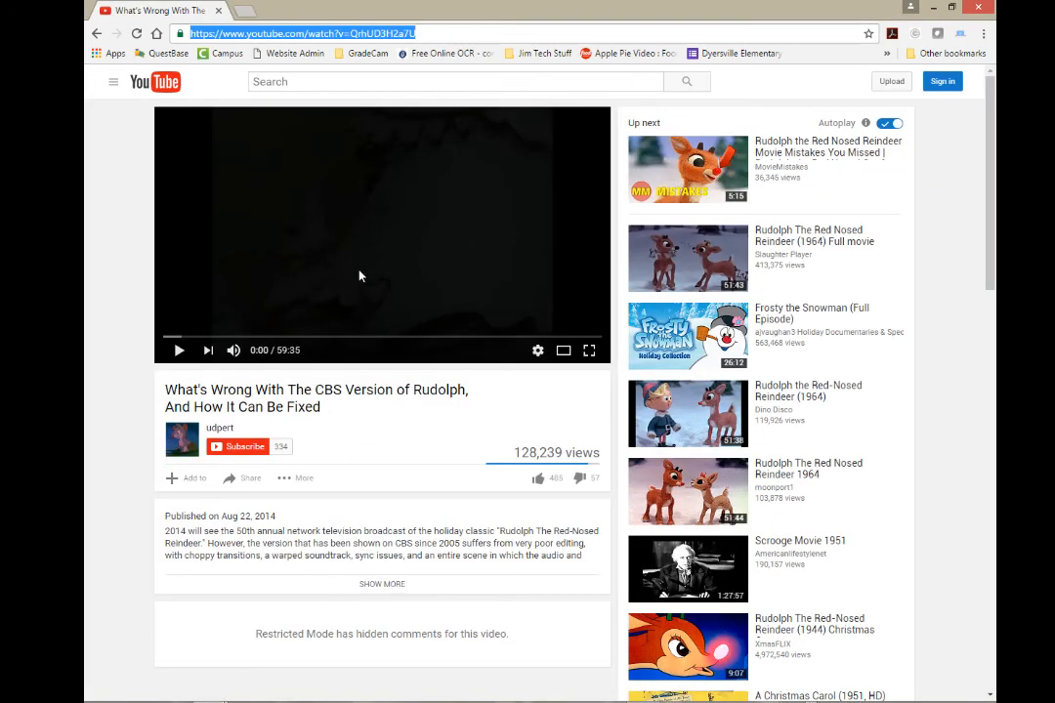
{"action": "left_click", "coordinate": [249, 483]}
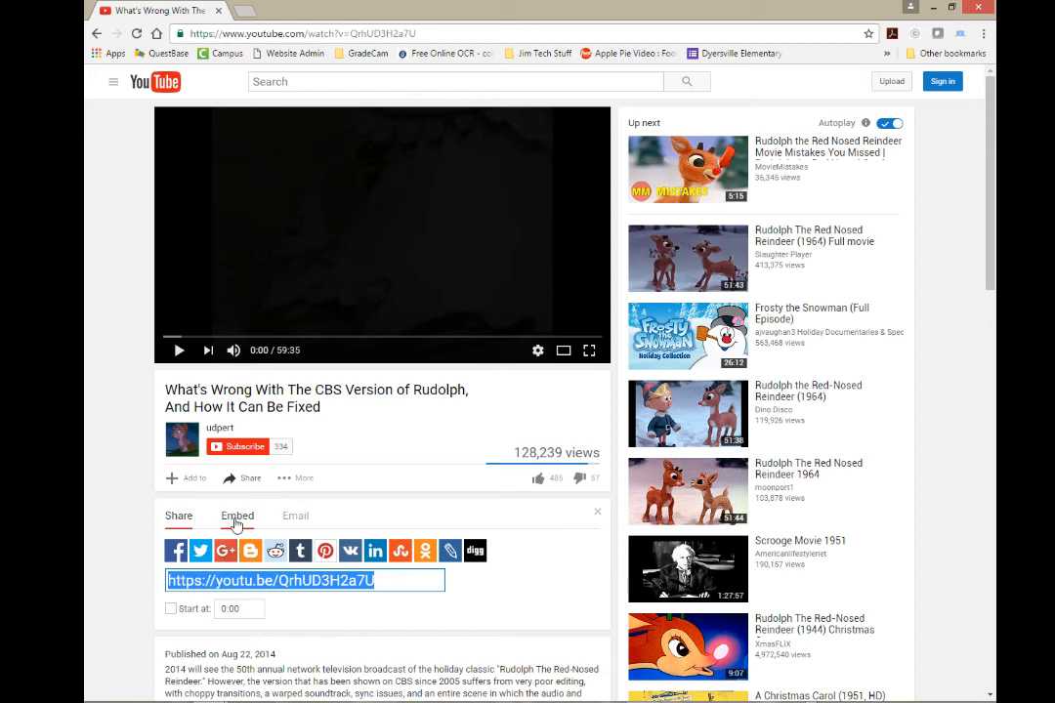
{"action": "left_click", "coordinate": [235, 525]}
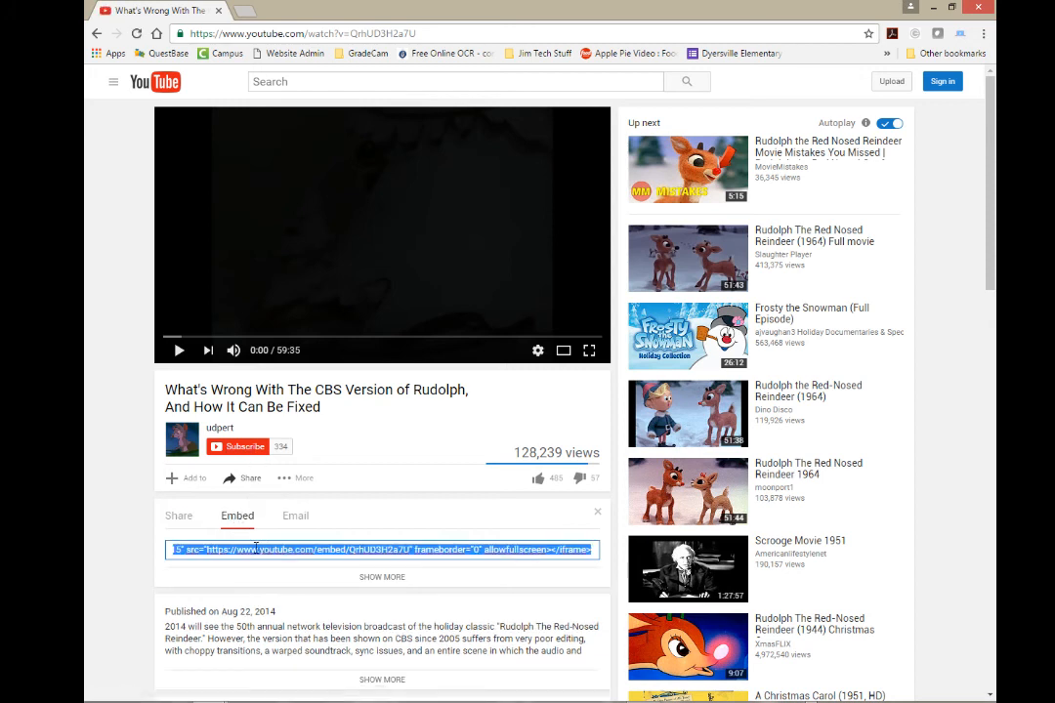
{"action": "right_click", "coordinate": [259, 553]}
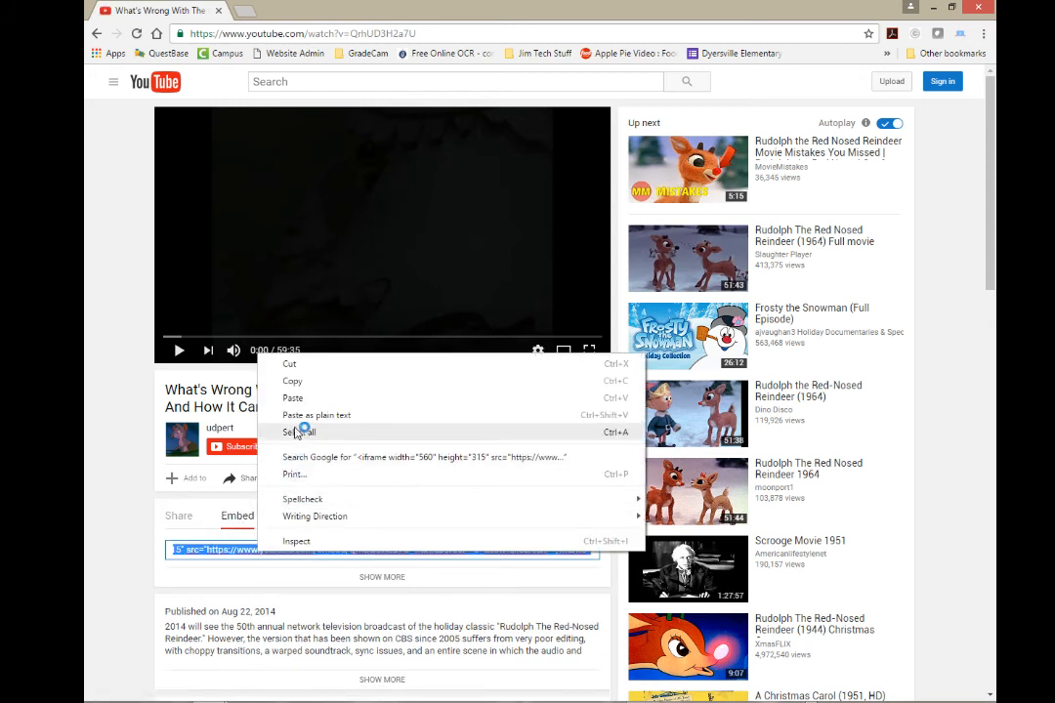
{"action": "left_click", "coordinate": [293, 381]}
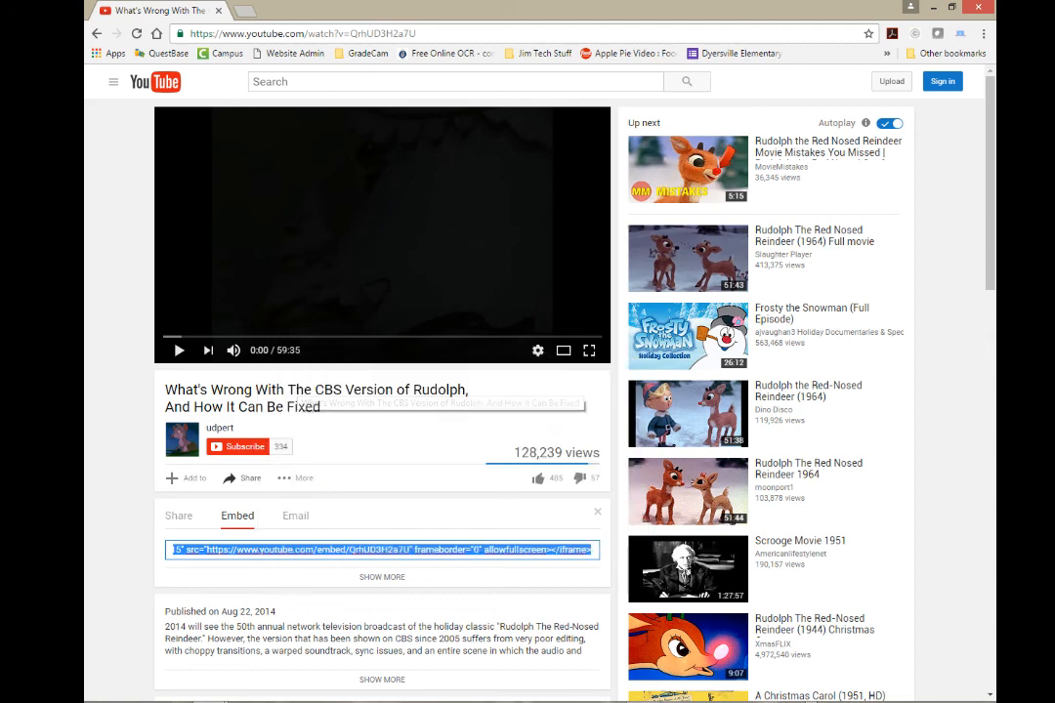
Return to the eSchoolView window, paste the iframe embed code as the Videos component's script text and save it.
{"action": "left_click", "coordinate": [211, 701]}
{"action": "left_click", "coordinate": [197, 572]}
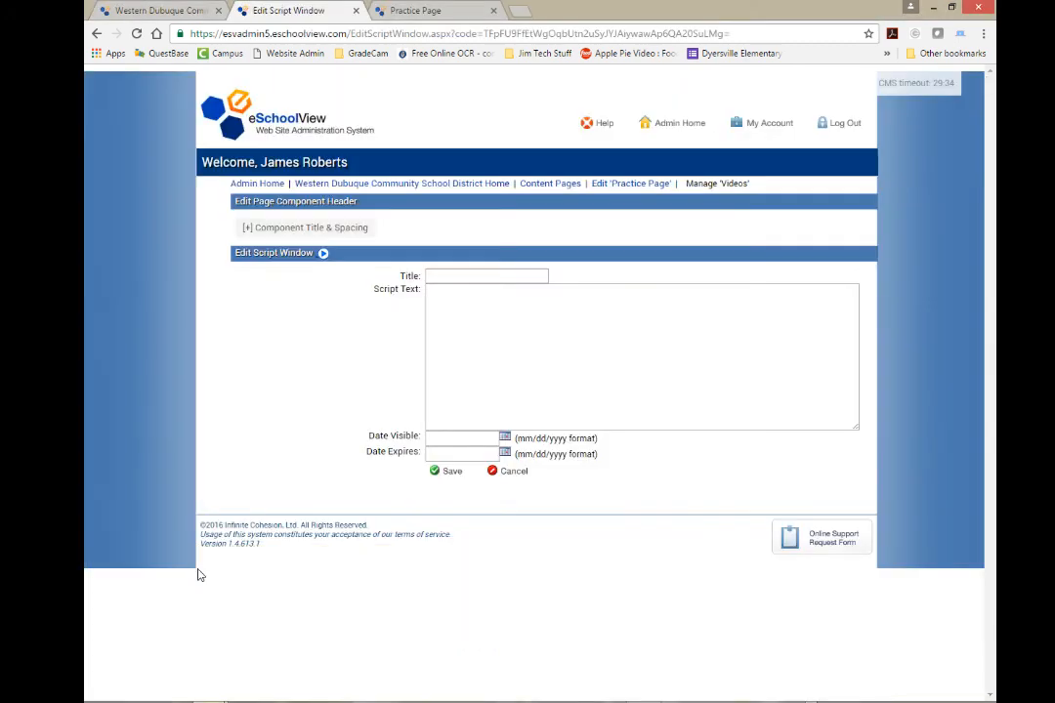
{"action": "right_click", "coordinate": [440, 298]}
{"action": "left_click", "coordinate": [480, 383]}
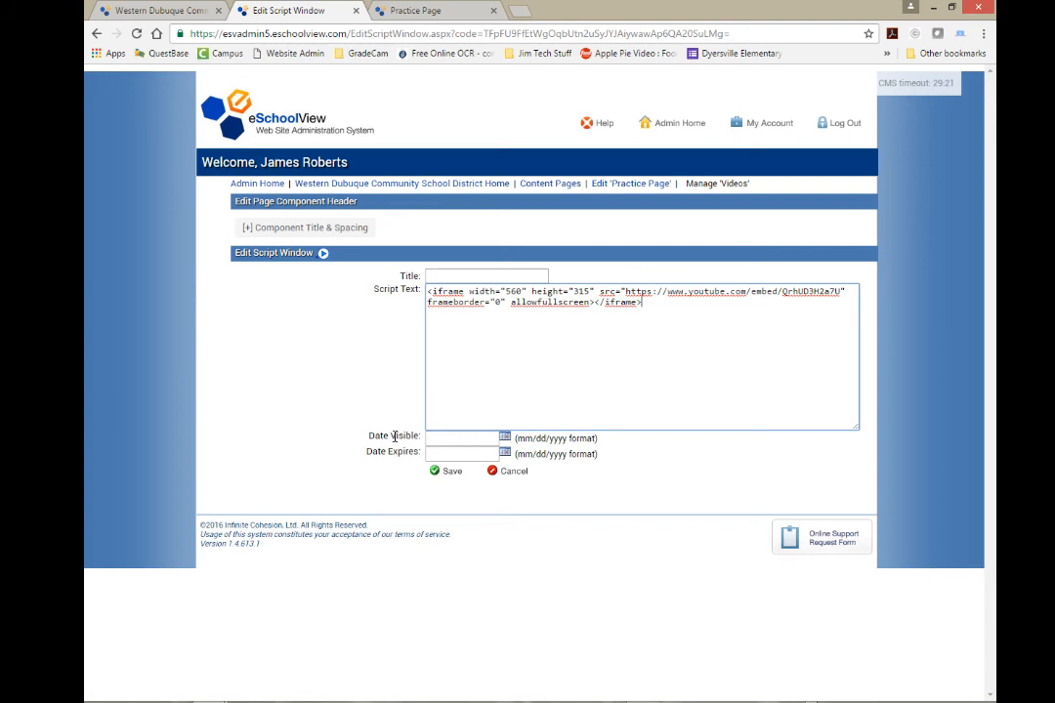
{"action": "left_click", "coordinate": [447, 471]}
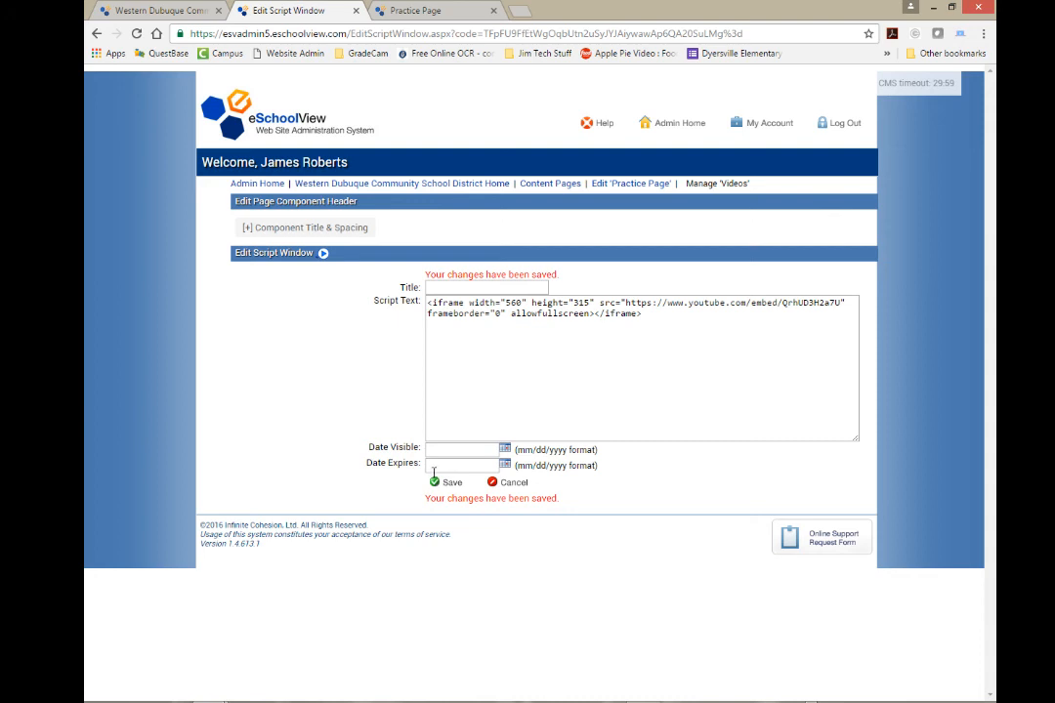
Return to the Practice Page's editor, view the live page to check the embedded video, and come back to the editor.
{"action": "left_click", "coordinate": [618, 186]}
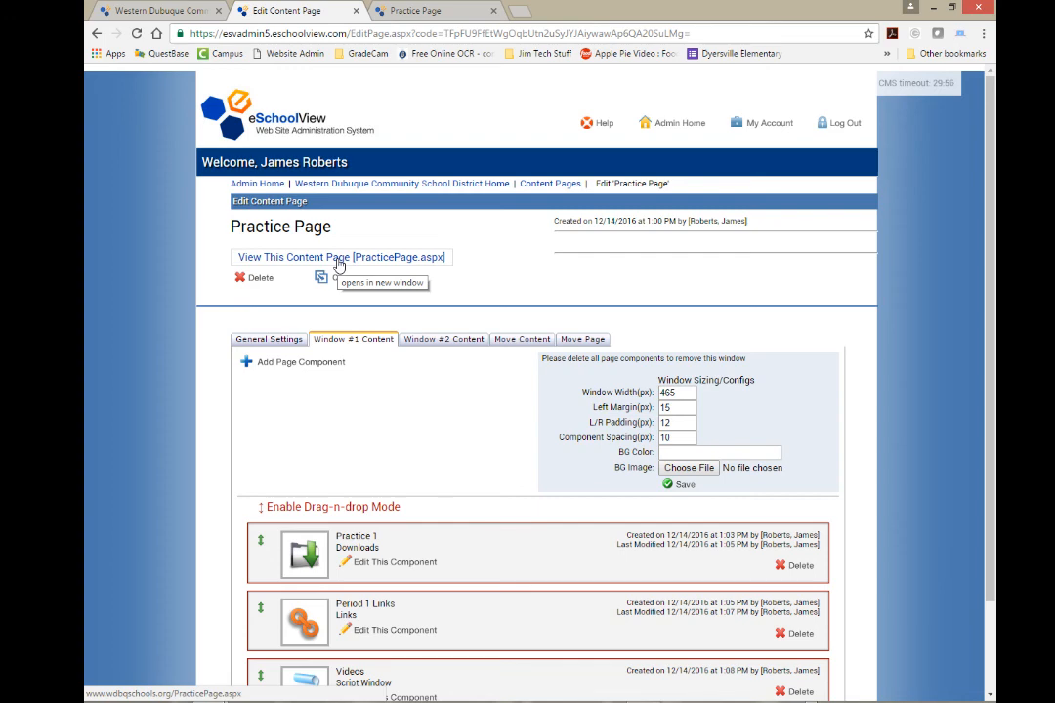
{"action": "left_click", "coordinate": [338, 261]}
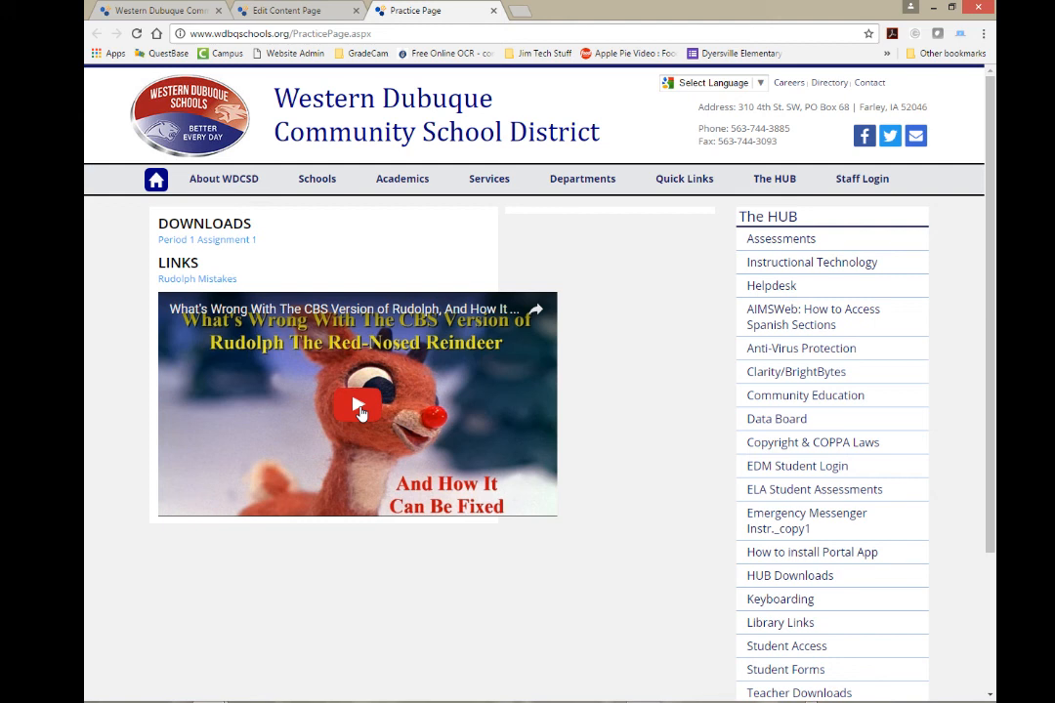
{"action": "left_click", "coordinate": [303, 11]}
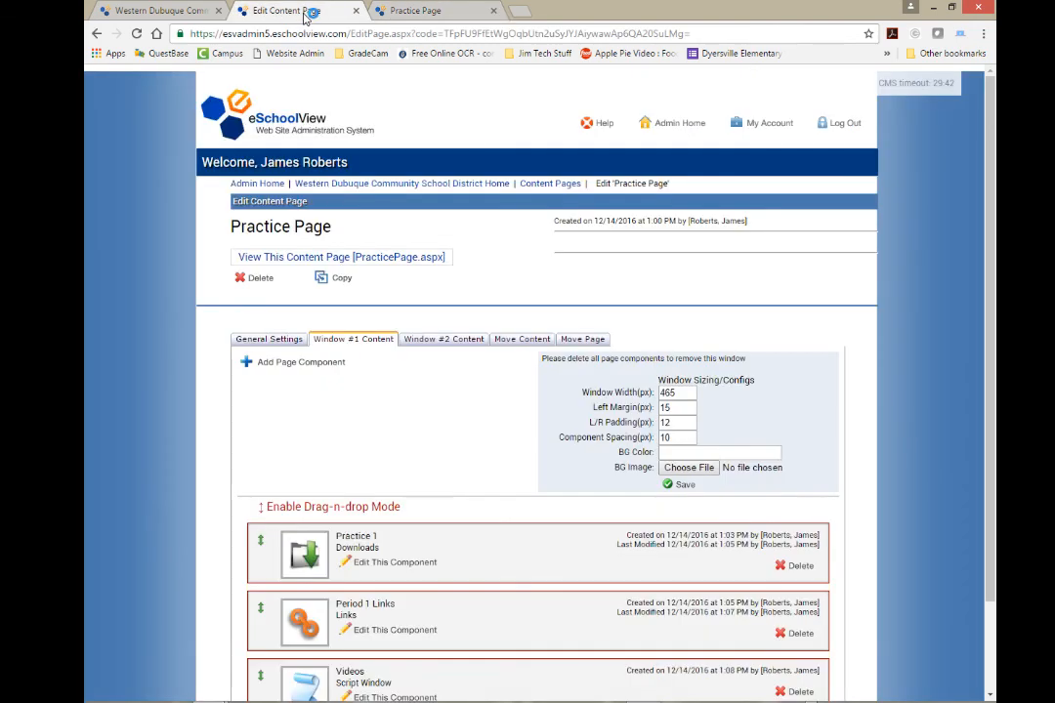
Review the Window #1 components and the Window #2 content settings, and return to the Window #1 content.
{"action": "scroll", "coordinate": [527, 488], "scroll_direction": "down", "scroll_amount": 2}
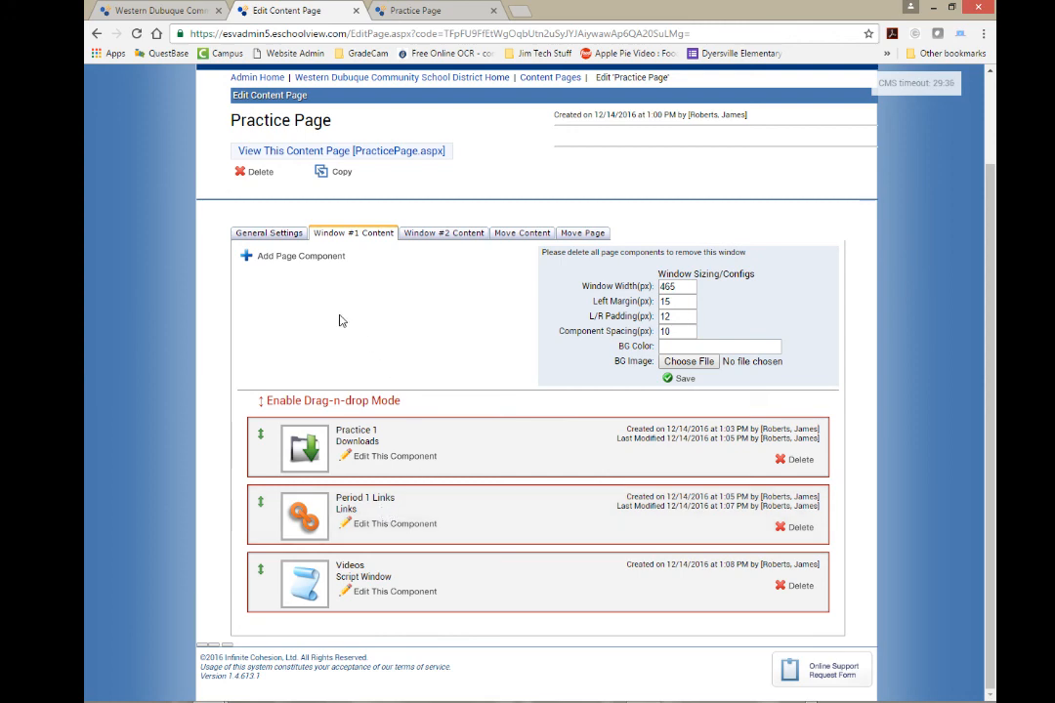
{"action": "left_click", "coordinate": [437, 234]}
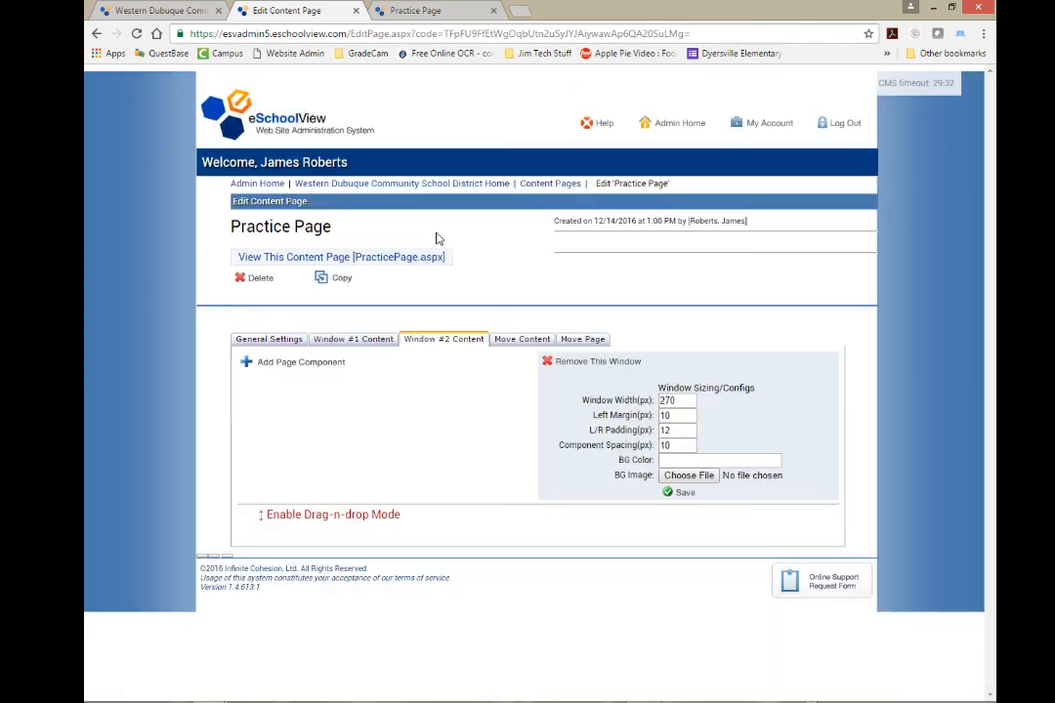
{"action": "left_click", "coordinate": [354, 342]}
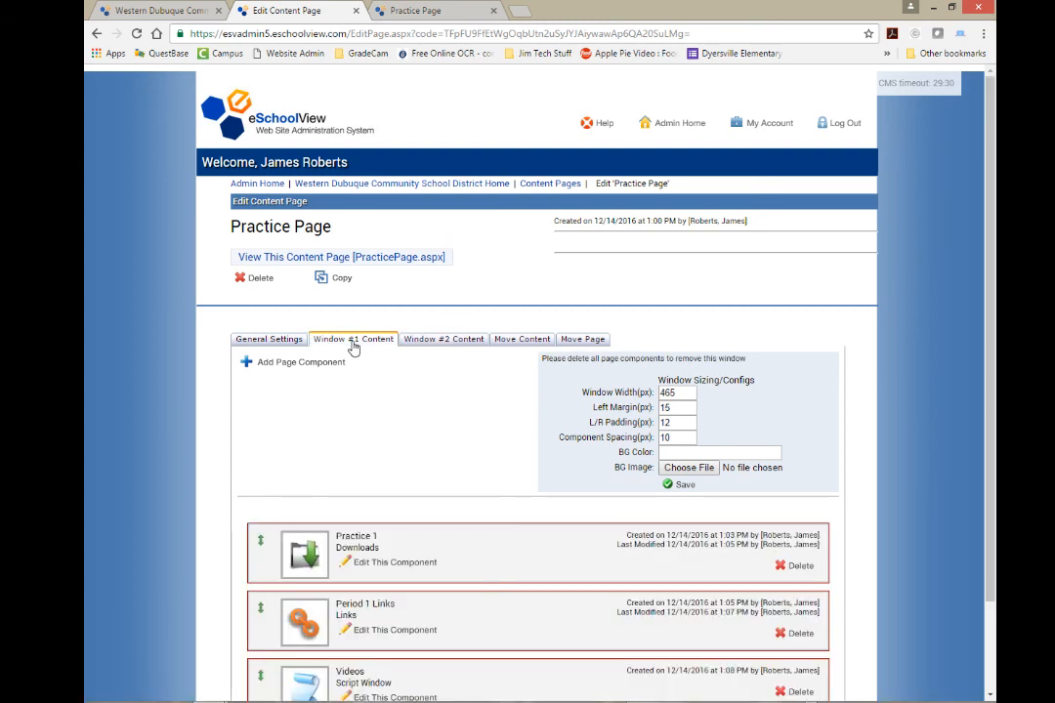